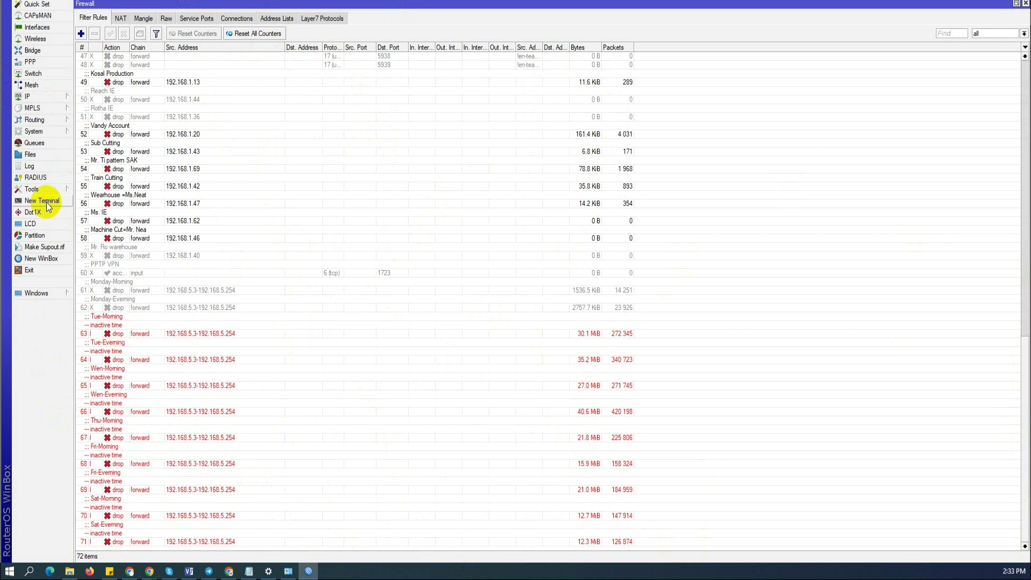
Step: Open a new terminal and enter the ip firewall filter context
click(46, 202)
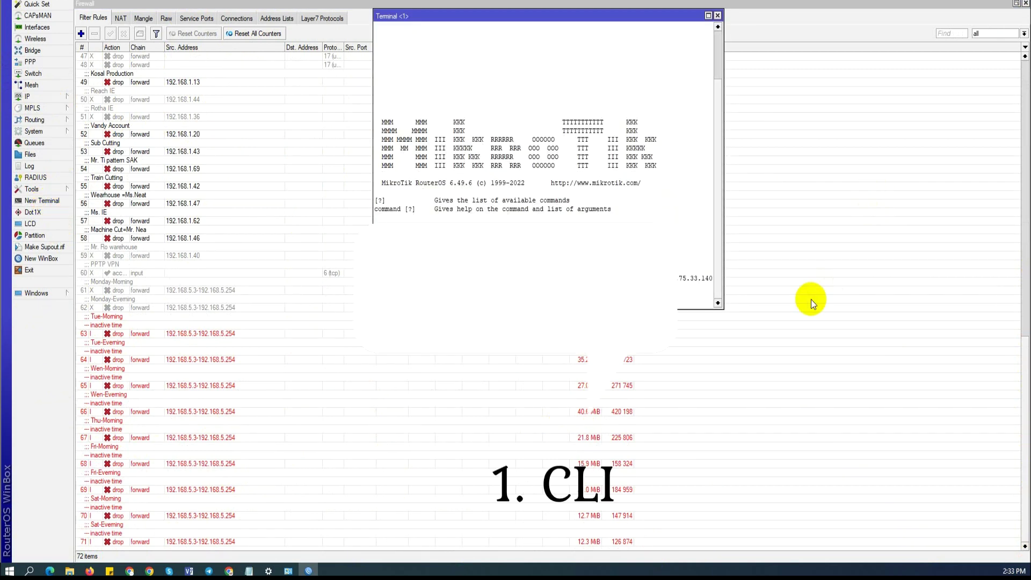
text(ip firewall filter)
key(Return)
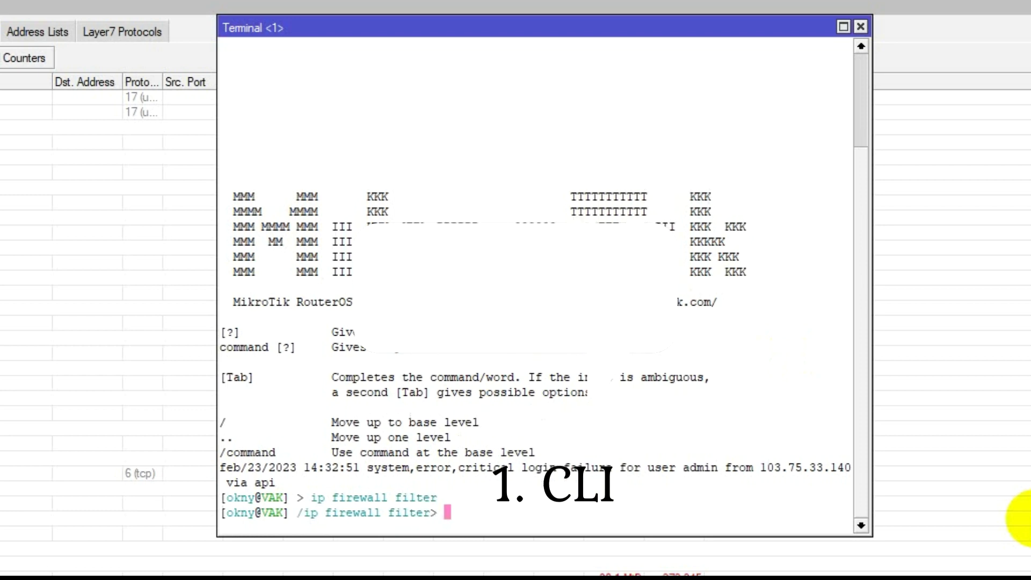
Step: Begin an add command with action=drop and chain=forward using Tab completion
text(add ad)
key(Tab)
key(BackSpace)
key(BackSpace)
key(BackSpace)
key(BackSpace)
key(BackSpace)
key(BackSpace)
key(BackSpace)
key(BackSpace)
key(BackSpace)
key(BackSpace)
key(BackSpace)
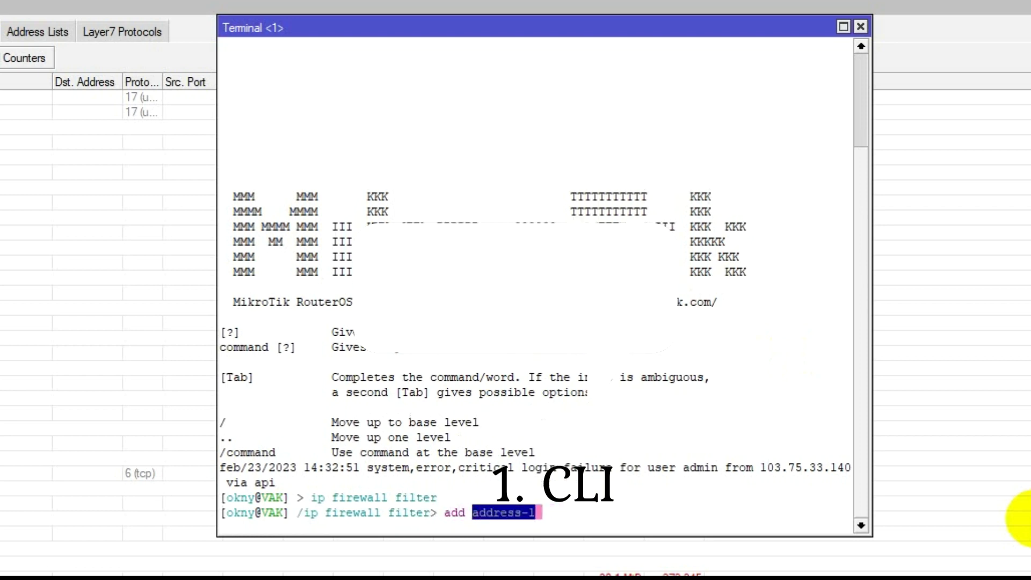
text(a)
key(BackSpace)
text(c)
key(Tab)
text(d)
key(Tab)
text(ch)
key(Tab)
text(for)
key(Tab)
Step: Add comment="block internet access Thur from 12:00PM to 17:00PM" to the command
text(com)
key(Tab)
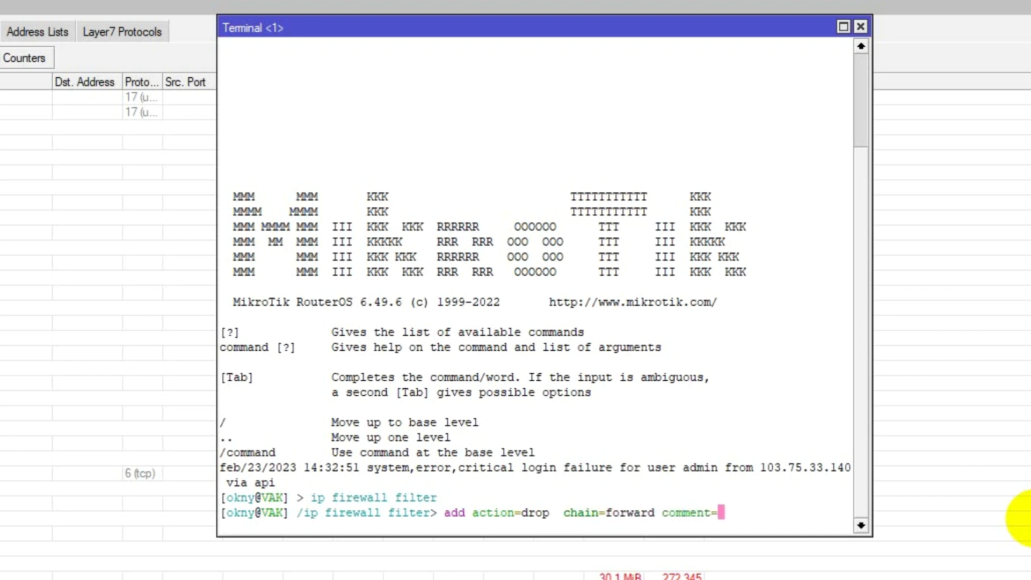
text("")
key(Left)
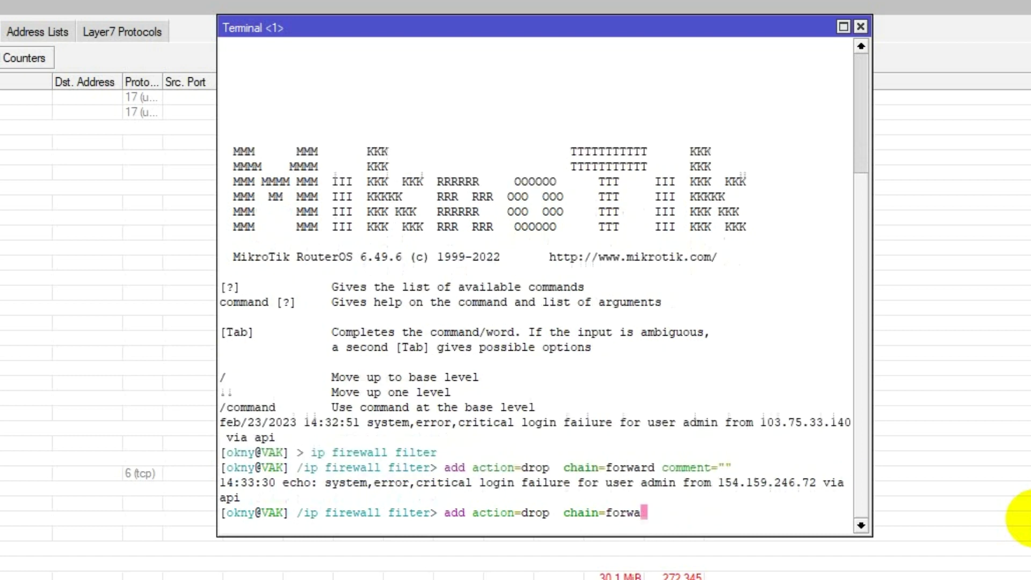
text(blockinternet)
key(BackSpace)
key(BackSpace)
key(BackSpace)
key(BackSpace)
key(BackSpace)
key(BackSpace)
key(BackSpace)
key(BackSpace)
key(BackSpace)
text(k interne)
key(BackSpace)
key(BackSpace)
key(BackSpace)
text(rnet access f)
key(BackSpace)
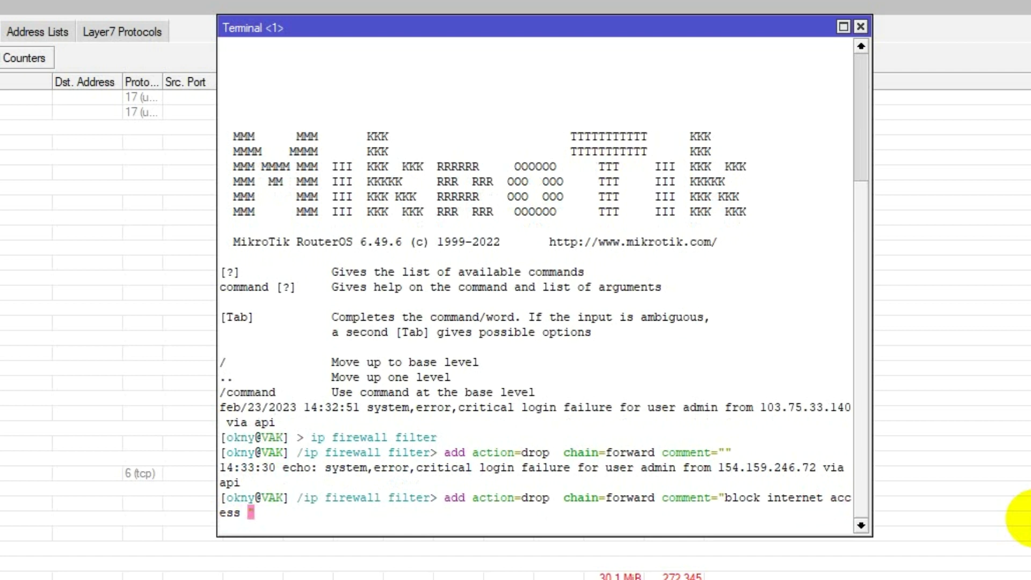
text(Thur from )
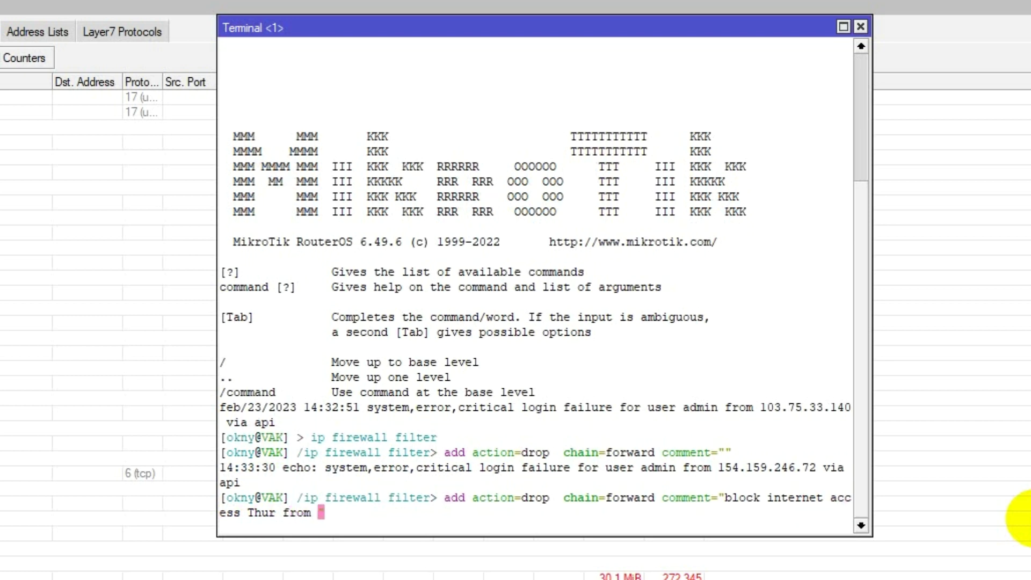
text(12:00PM to )
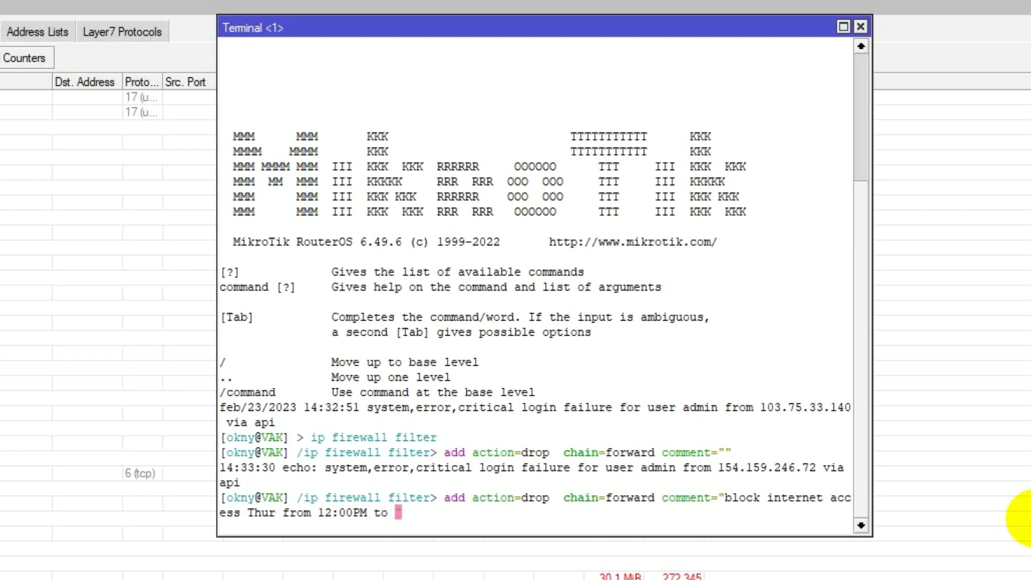
text(17:)
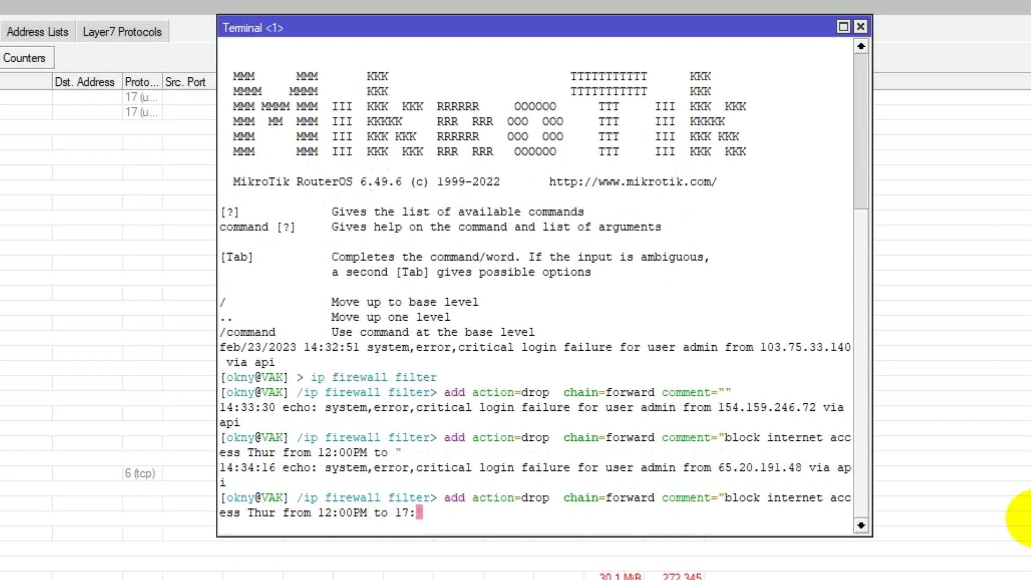
text(00PM)
key(Right)
Step: Append disabled=no and src-address=192.168.5.0/24 to the add command
text(dis)
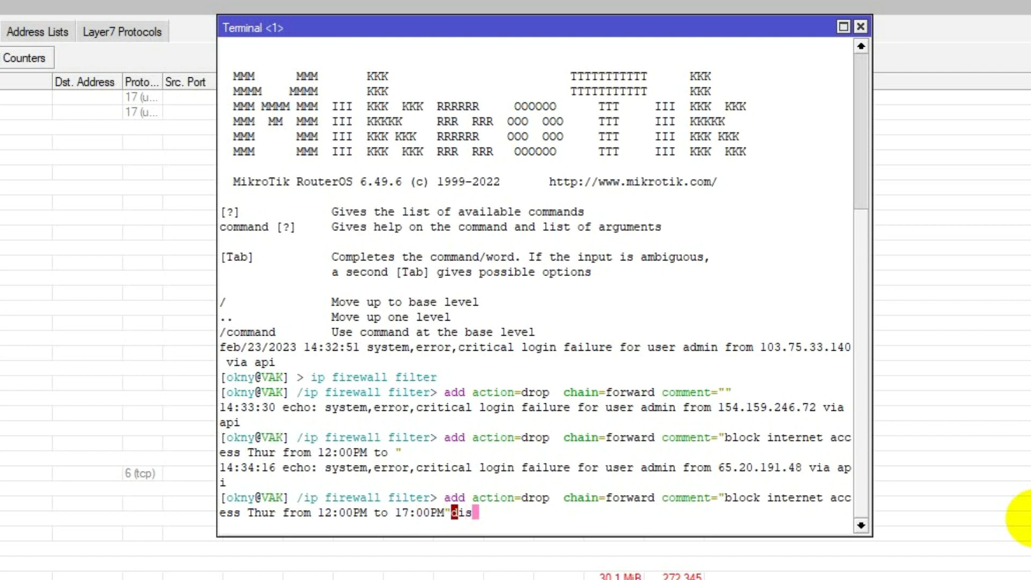
key(BackSpace)
key(BackSpace)
key(BackSpace)
text(dis)
key(Tab)
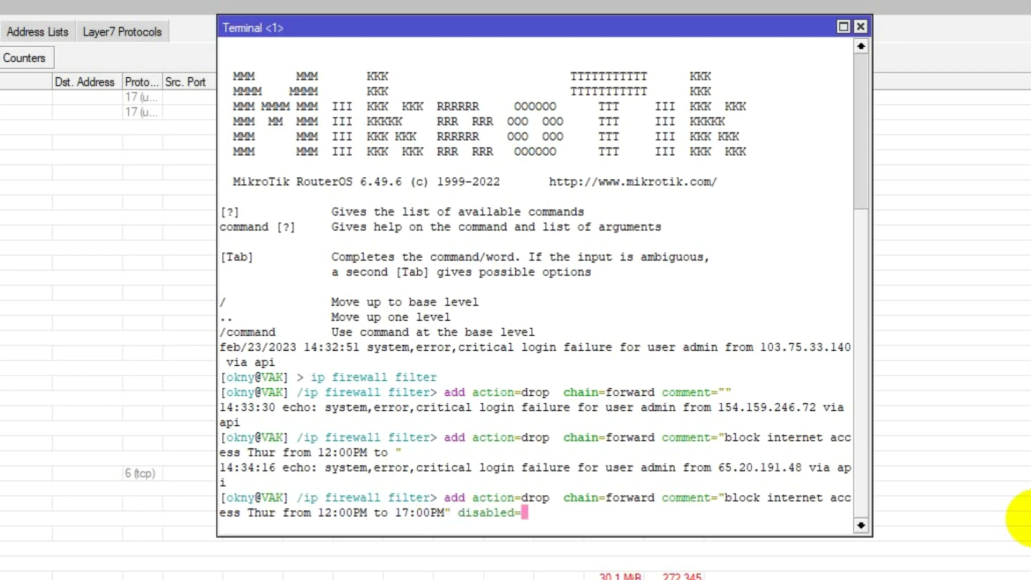
text(no src-ad)
key(Tab)
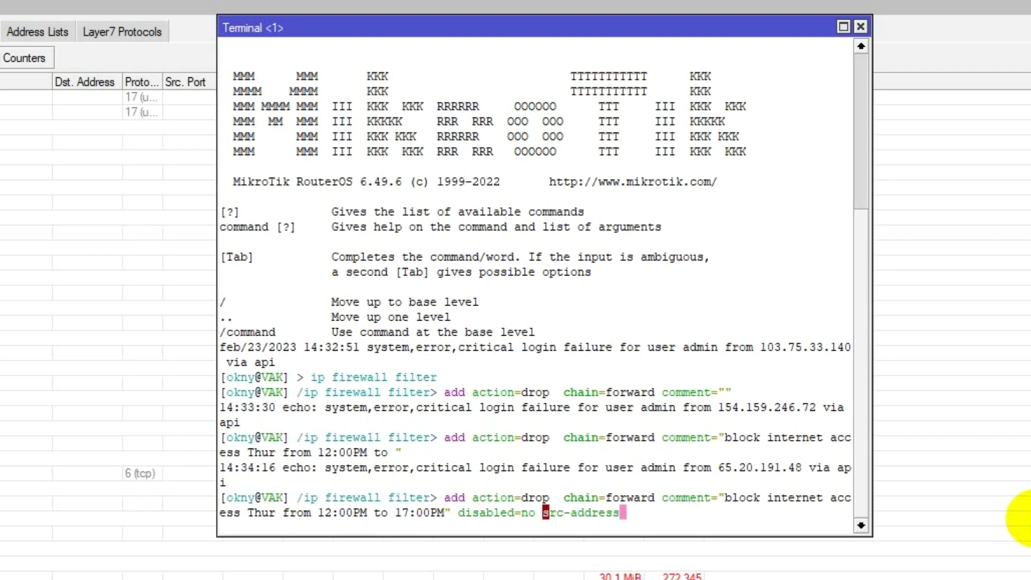
text(=192.)
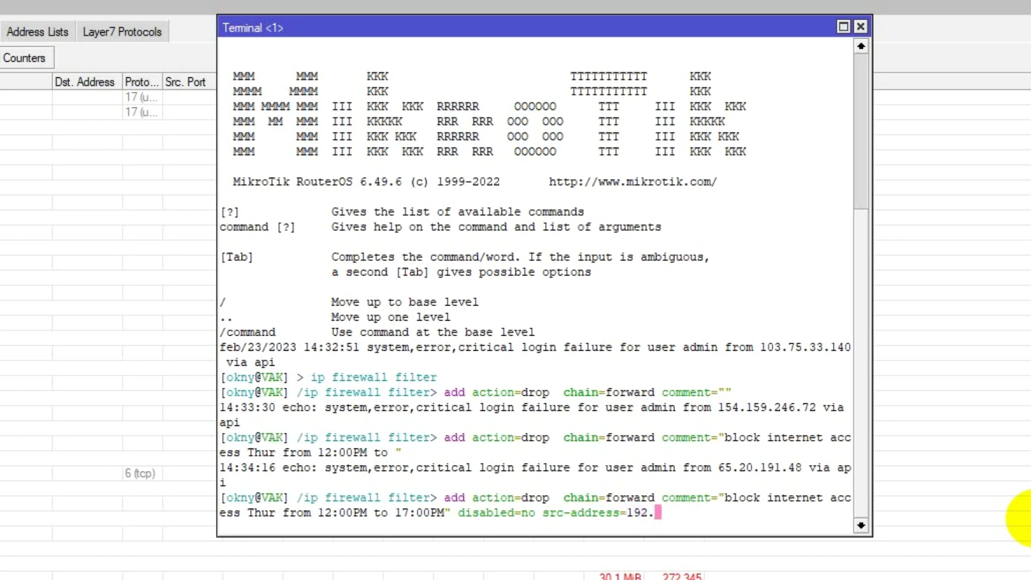
text(168.5.0/24)
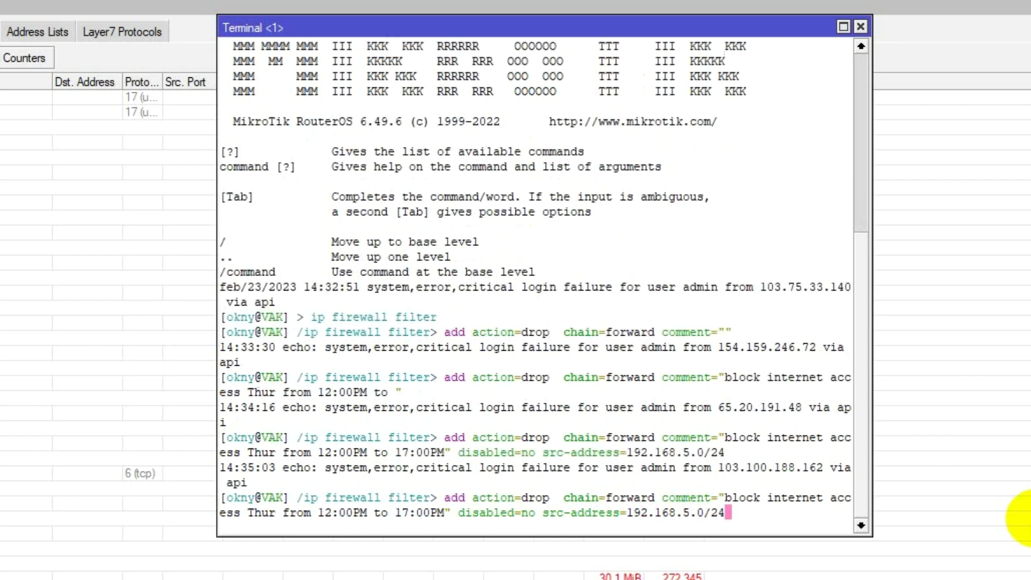
Step: Append time=12h-17h00m00s,thu, correcting the days from mon,tue to thu
text(time=\ 12)
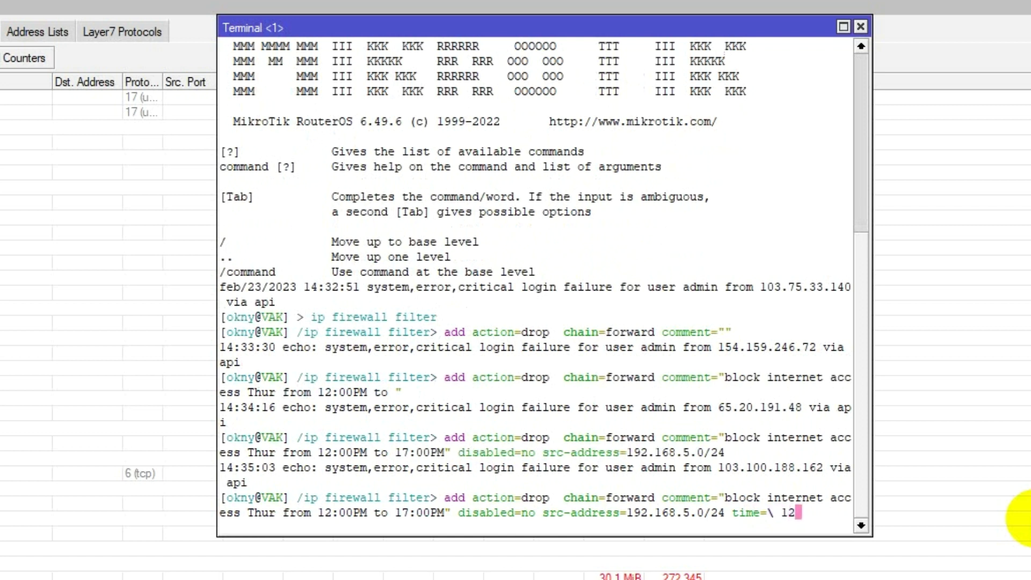
text(h-17h00m00s)
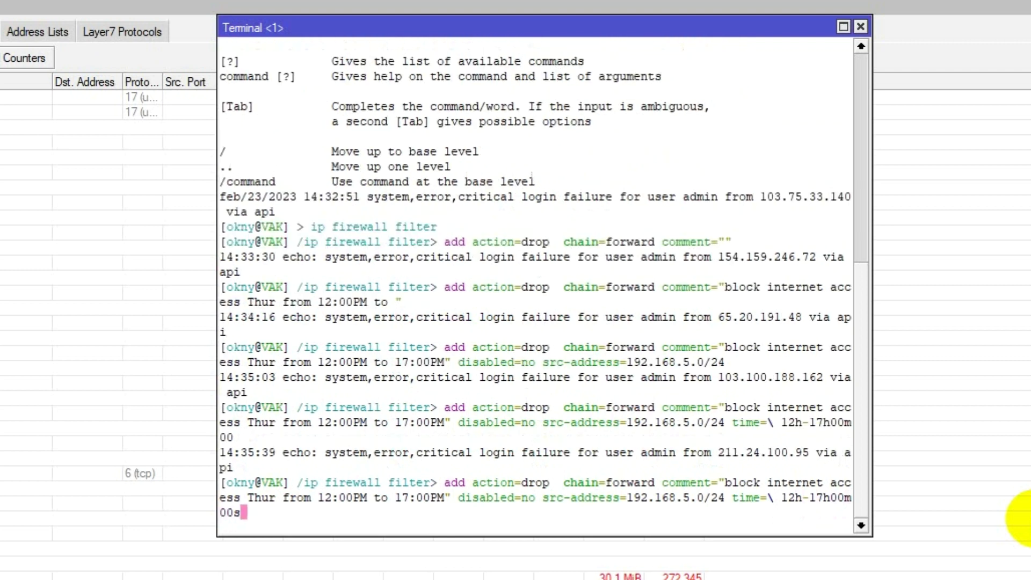
text(,mon,)
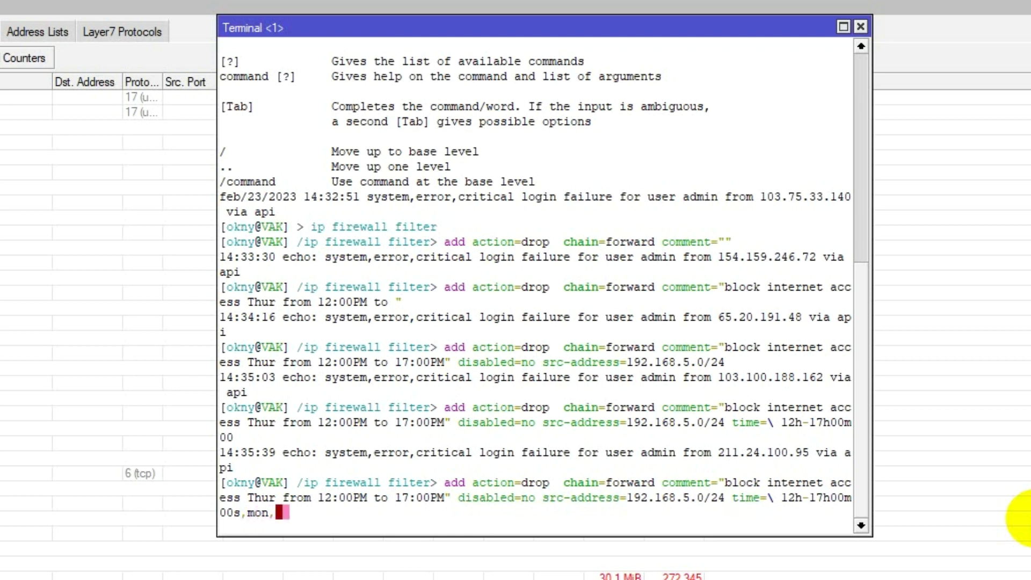
text(t)
text(ue)
key(BackSpace)
key(BackSpace)
key(BackSpace)
key(BackSpace)
key(BackSpace)
key(BackSpace)
key(BackSpace)
text(thu)
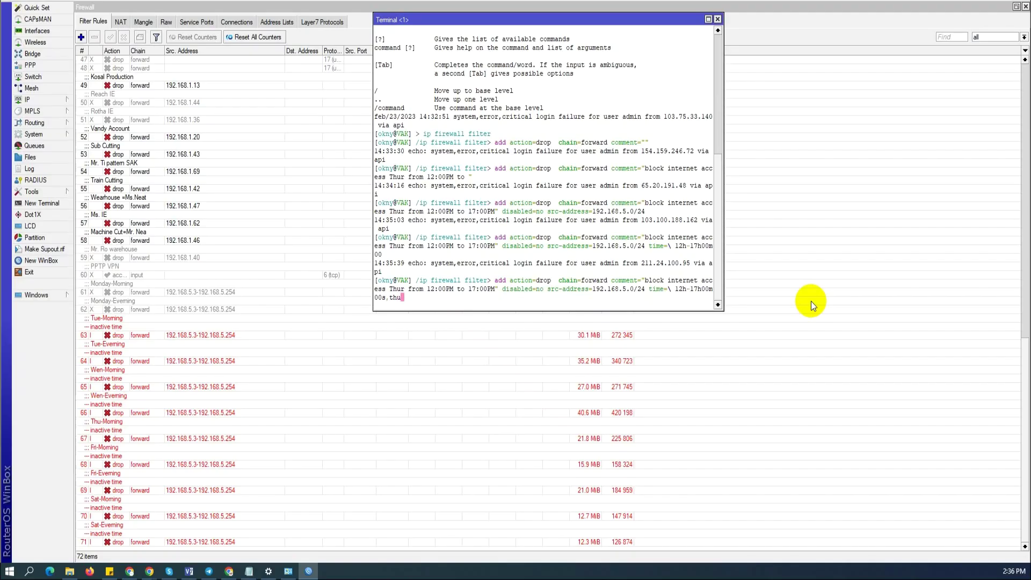
Step: Submit the add command and check that new rule 72 appears in Filter Rules
key(Return)
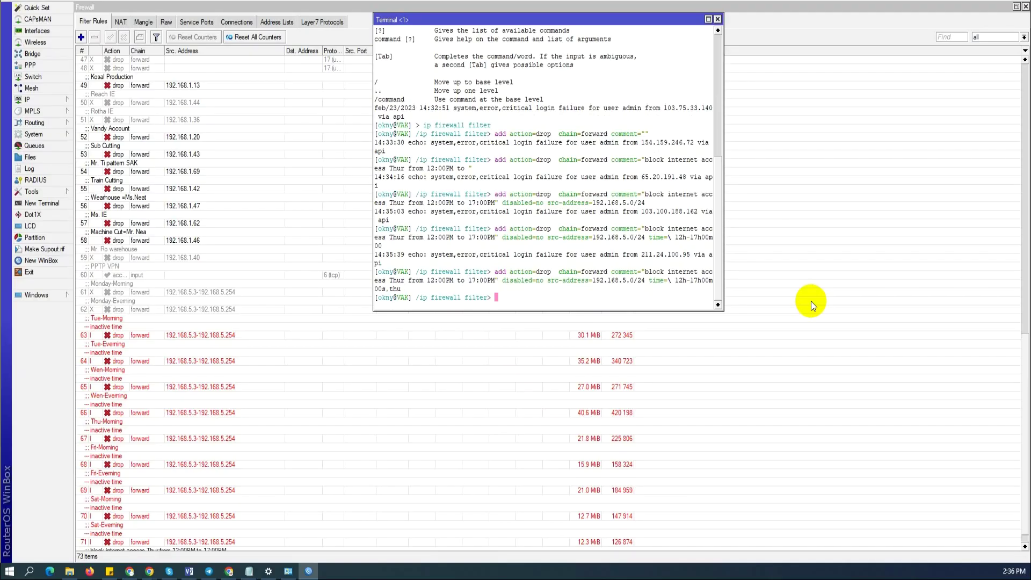
scroll(193, 379, down, 1)
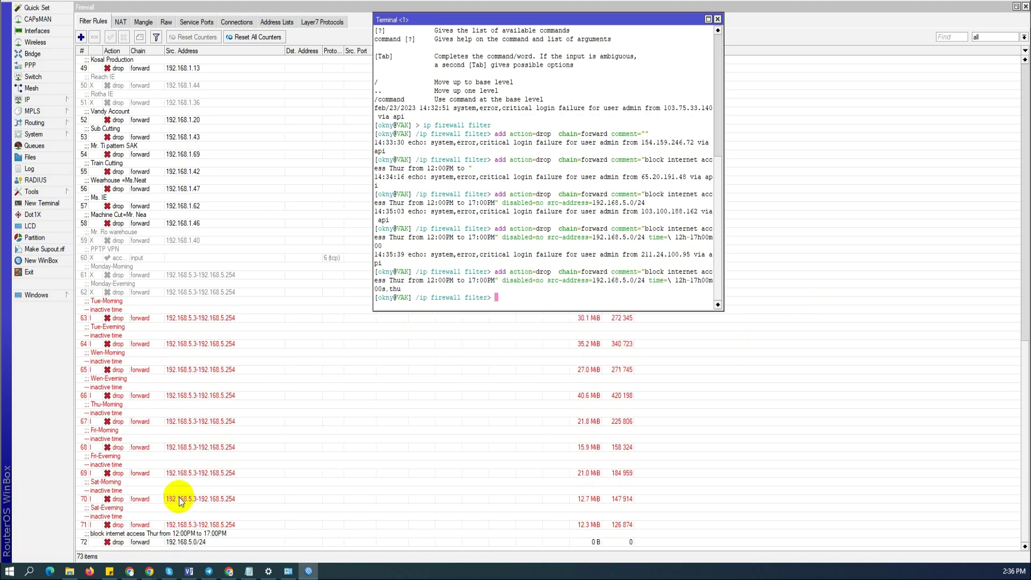
click(176, 543)
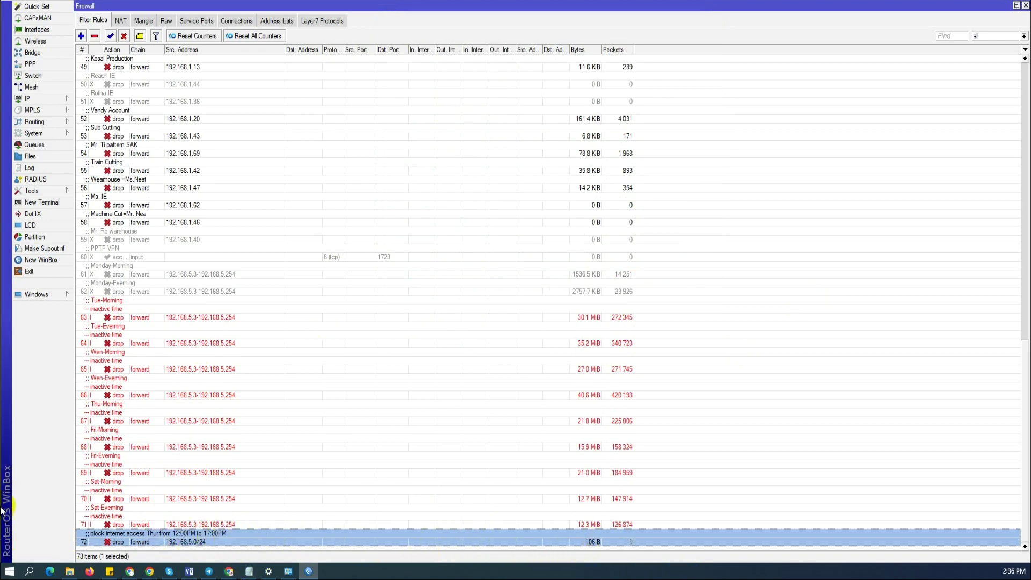
Step: Run ping google.com from the Command Prompt
key(alt+Tab)
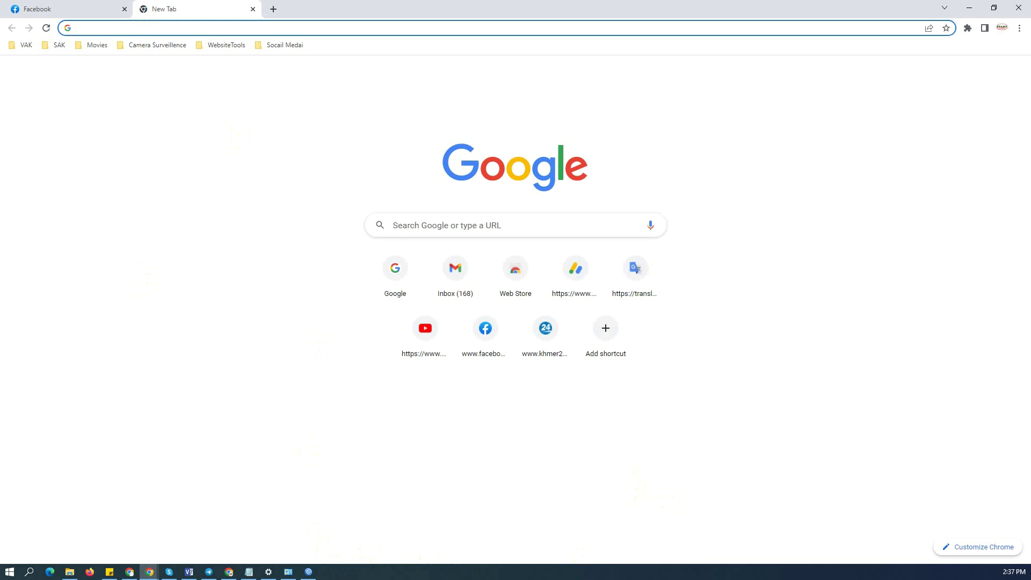
key(alt+Tab)
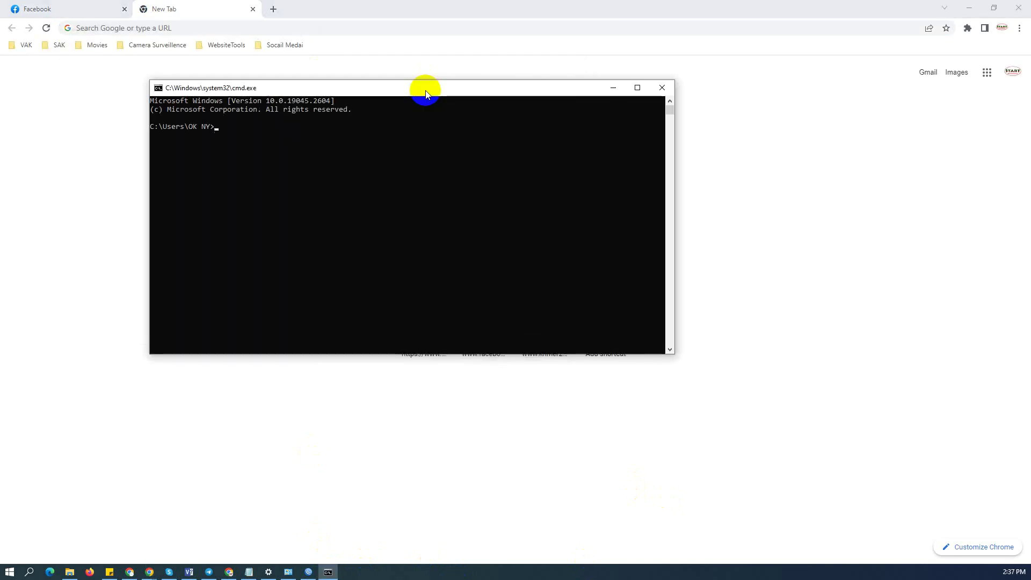
text(ping google.com)
key(Return)
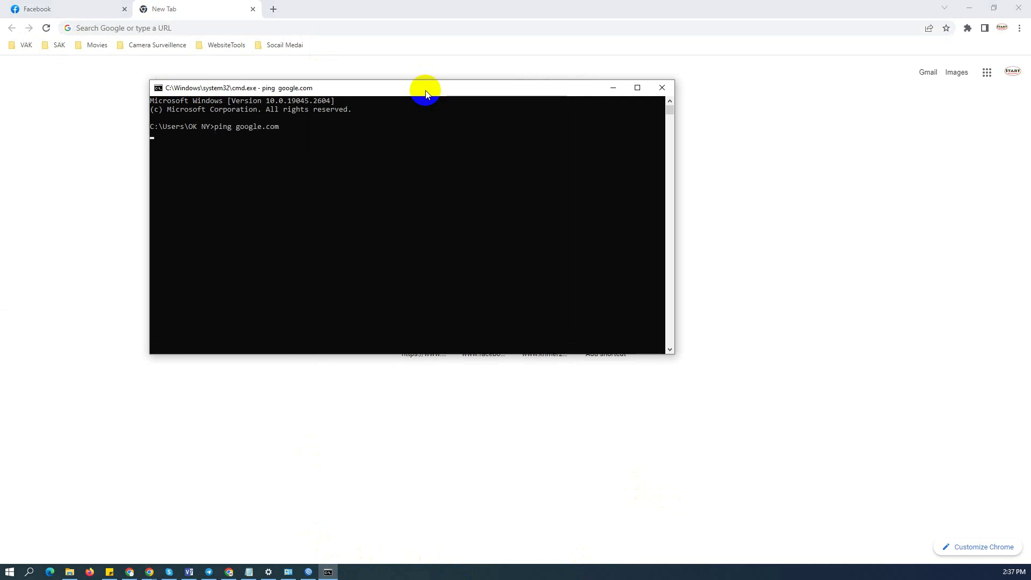
Step: Try loading gmail.com in a new Chrome tab via the Inbox shortcut
click(273, 9)
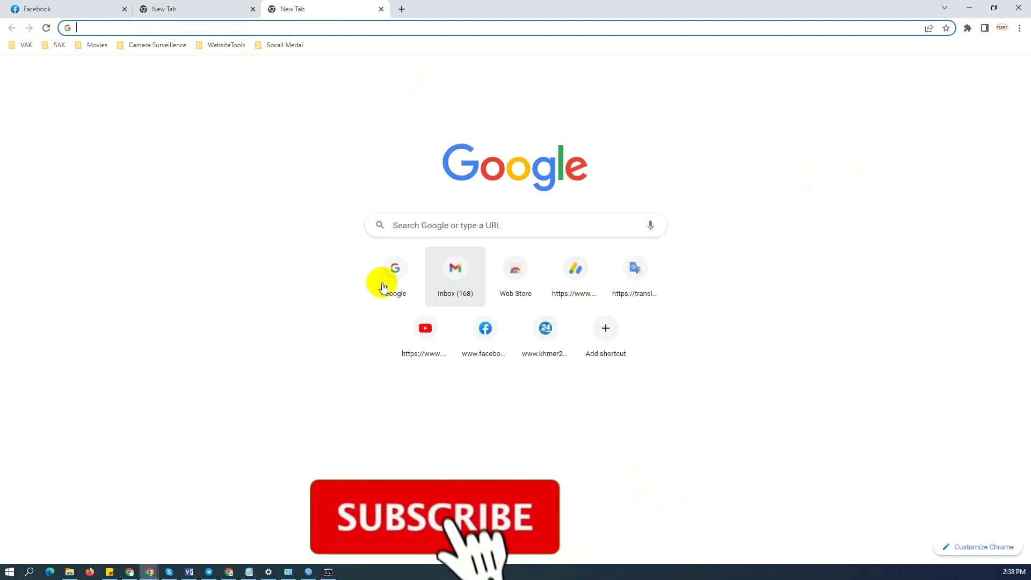
click(460, 278)
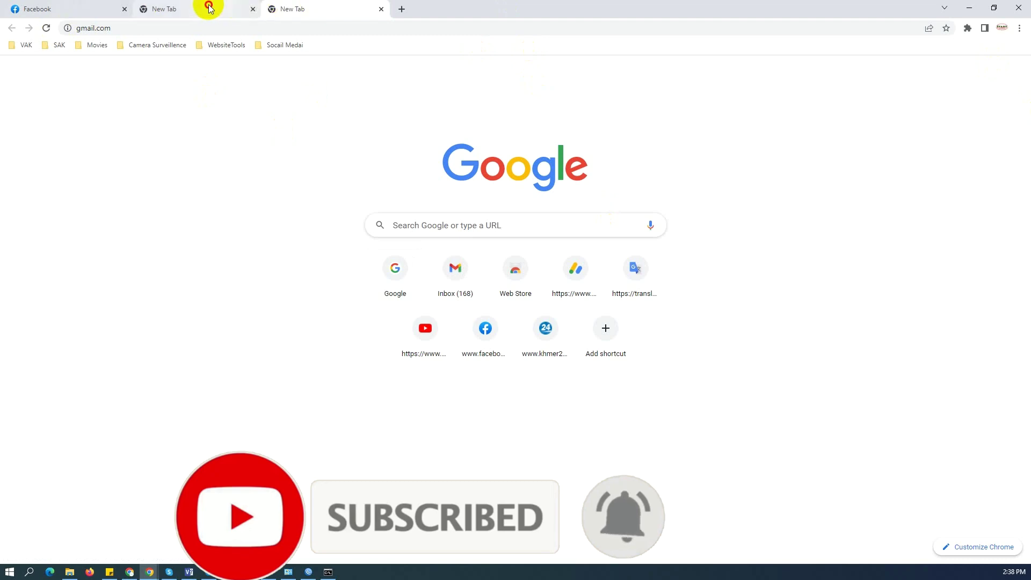
click(178, 8)
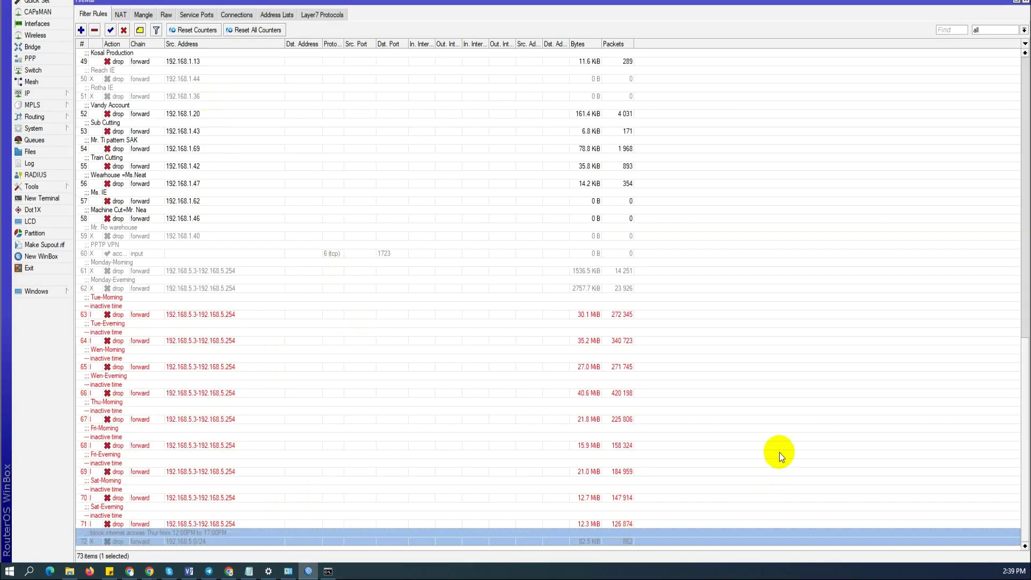
Step: Select the Fri-Evening and existing Thursday block rules, then go to the IP menu
click(780, 455)
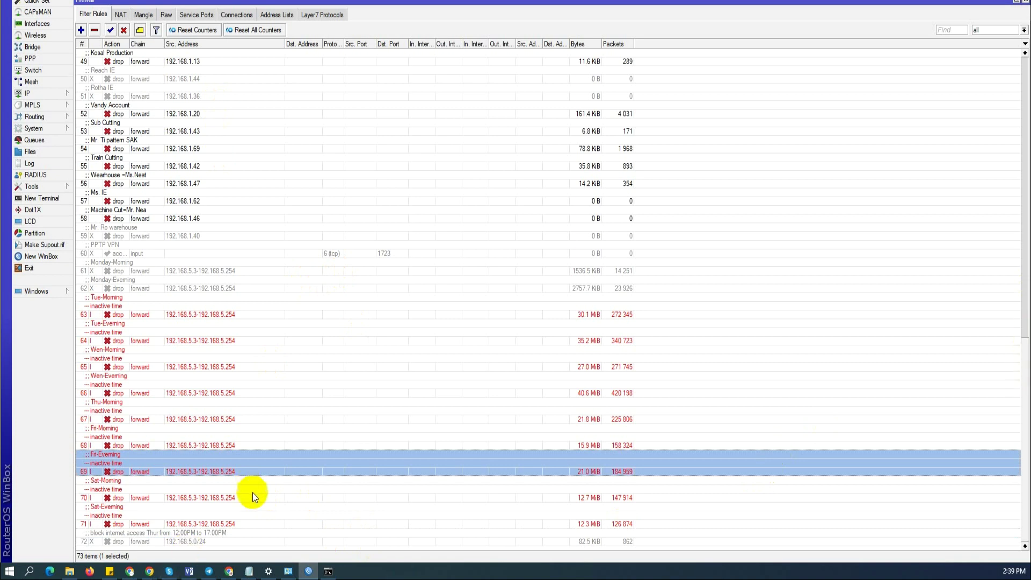
click(227, 524)
click(224, 533)
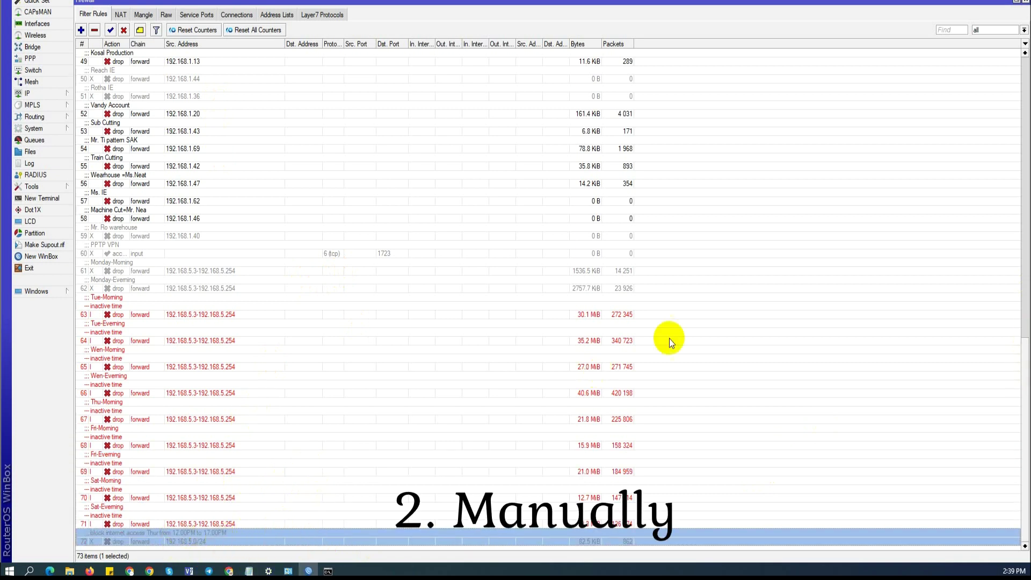
click(257, 350)
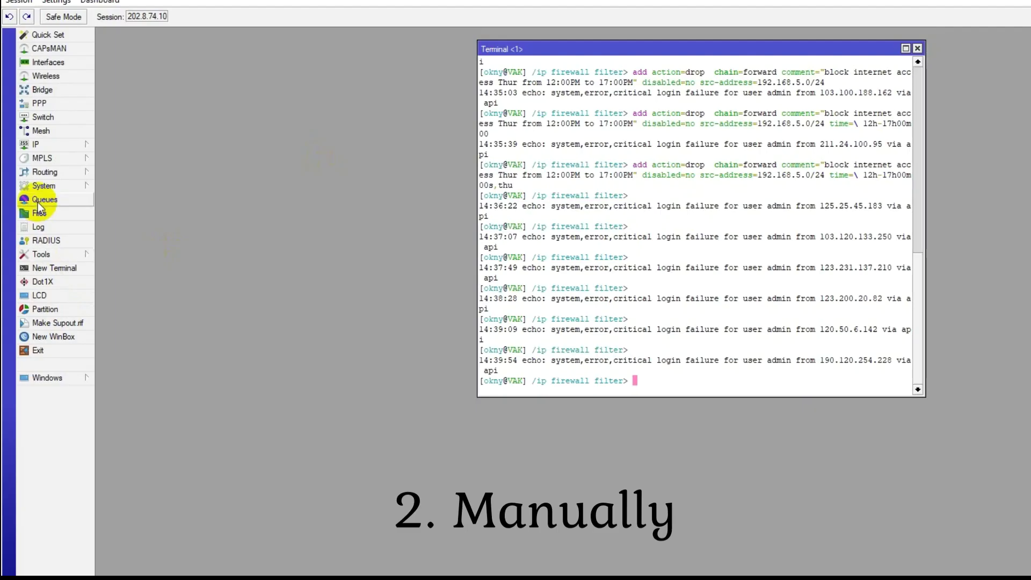
click(37, 143)
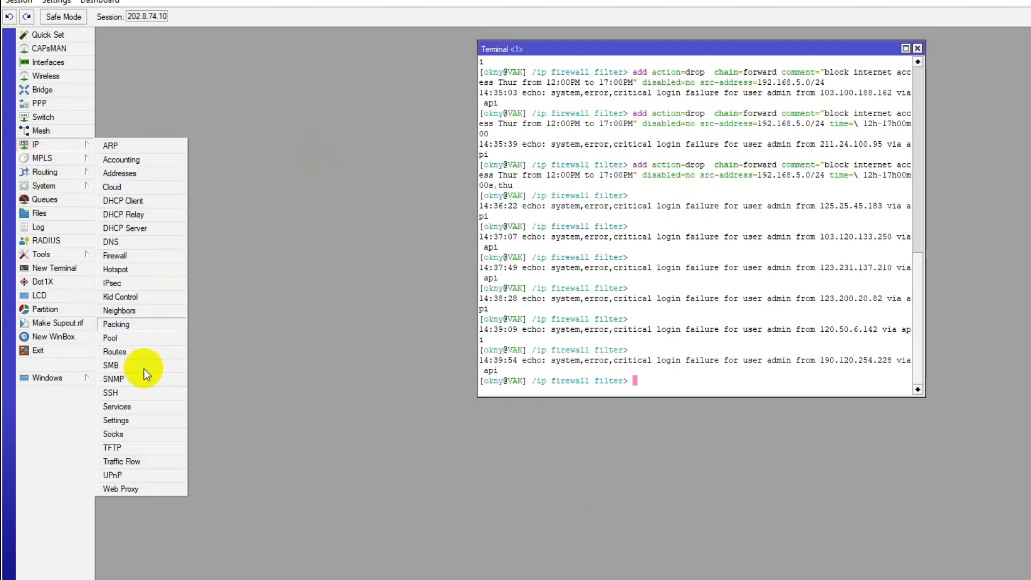
Step: Create a new firewall filter rule with source address 192.168.5.0/24
click(116, 256)
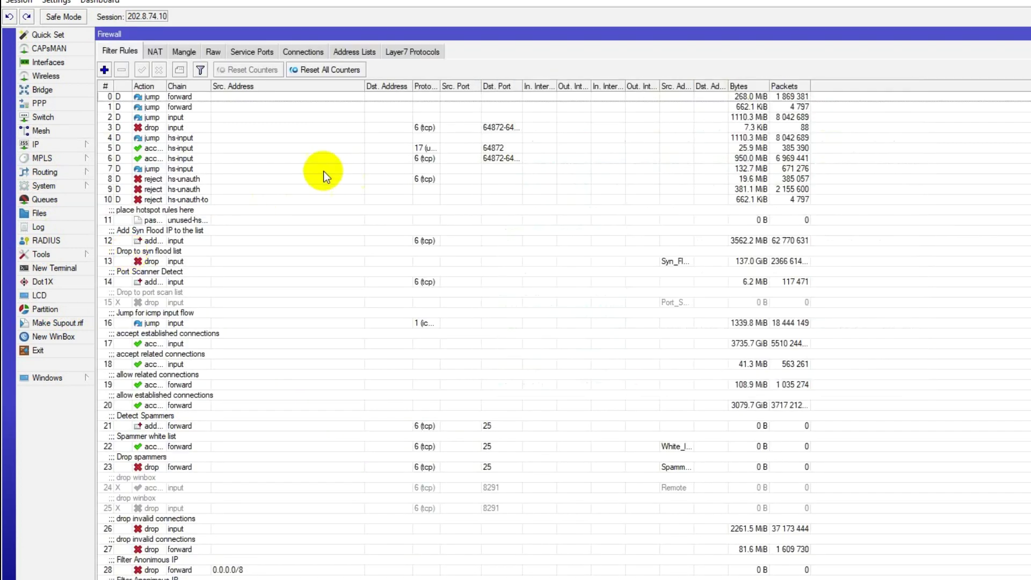
click(105, 70)
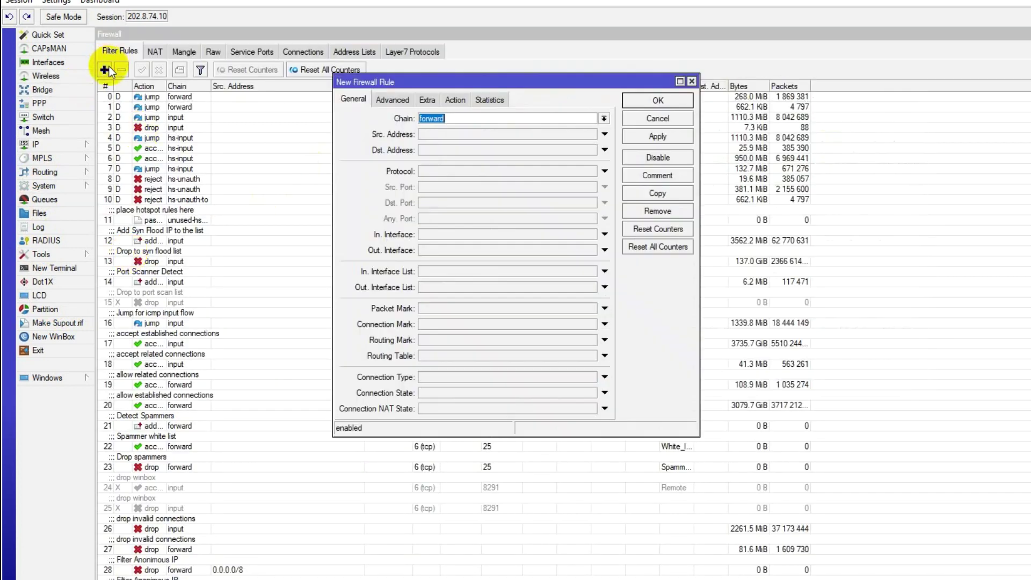
click(440, 130)
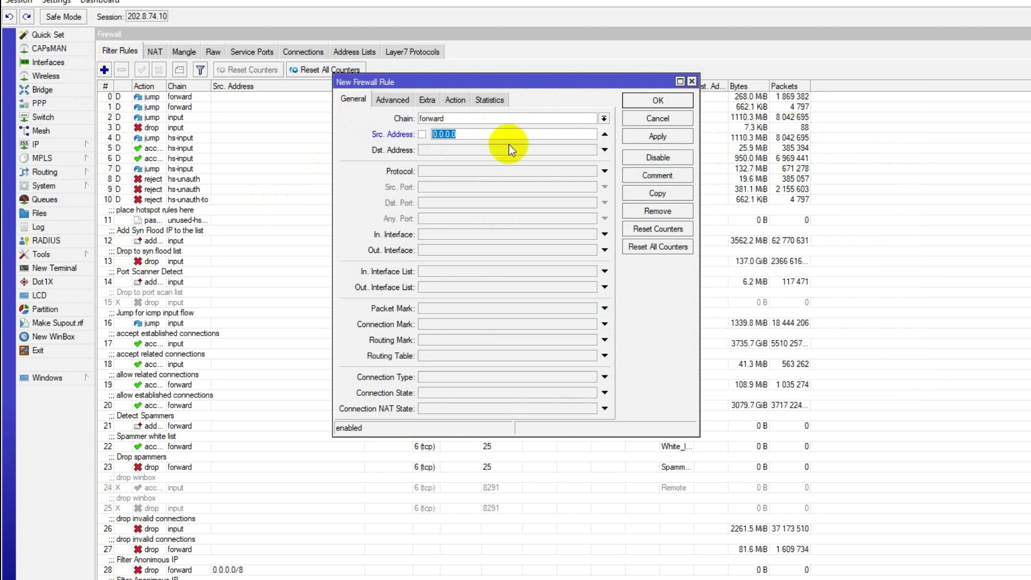
text(192.168.5.)
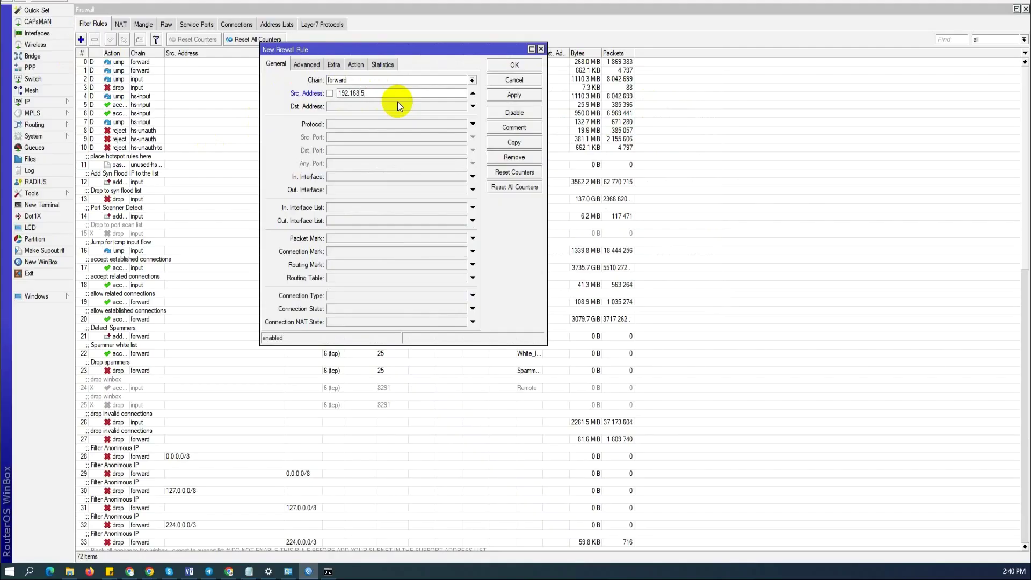
text(0/24)
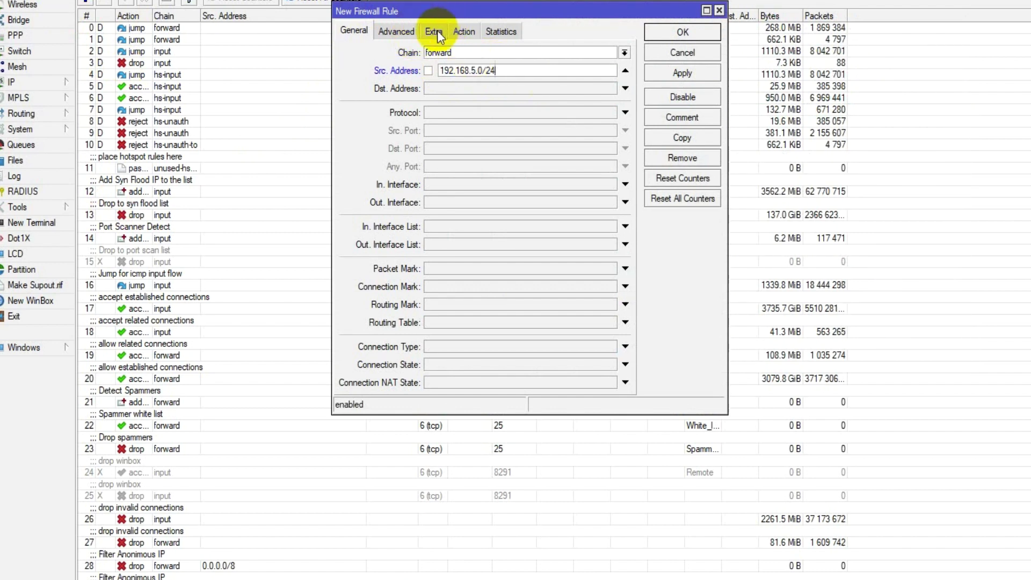
click(434, 30)
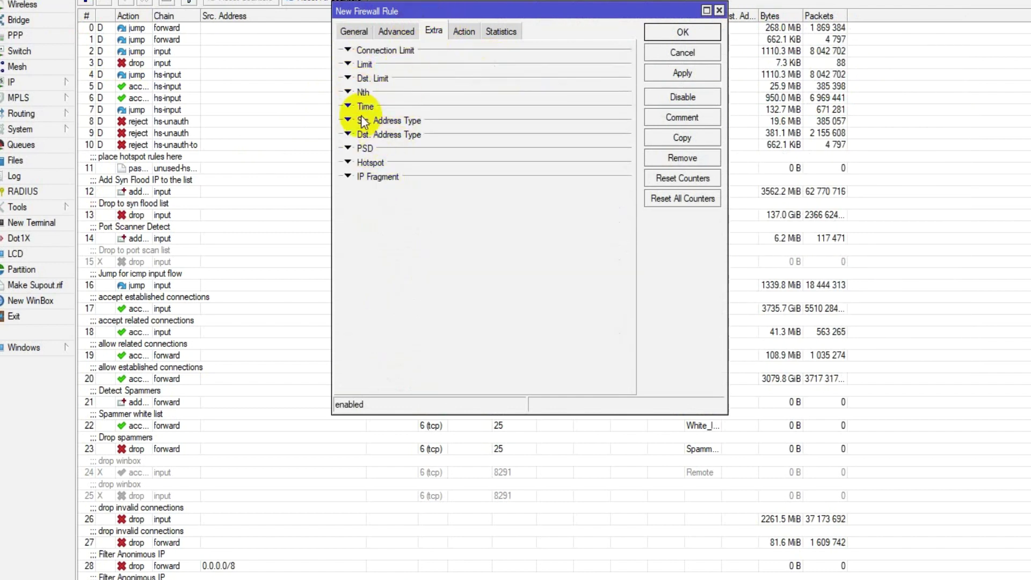
Step: Set the rule's time to 12:00:00–17:00:00, unticking Sunday, Friday and Saturday to leave Thursday
click(349, 106)
double_click(413, 122)
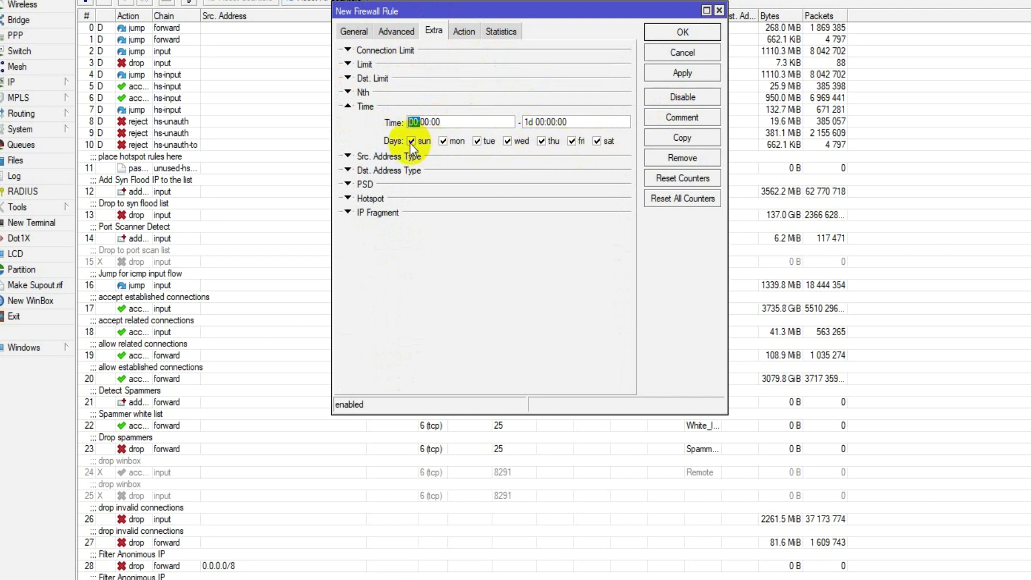
click(428, 142)
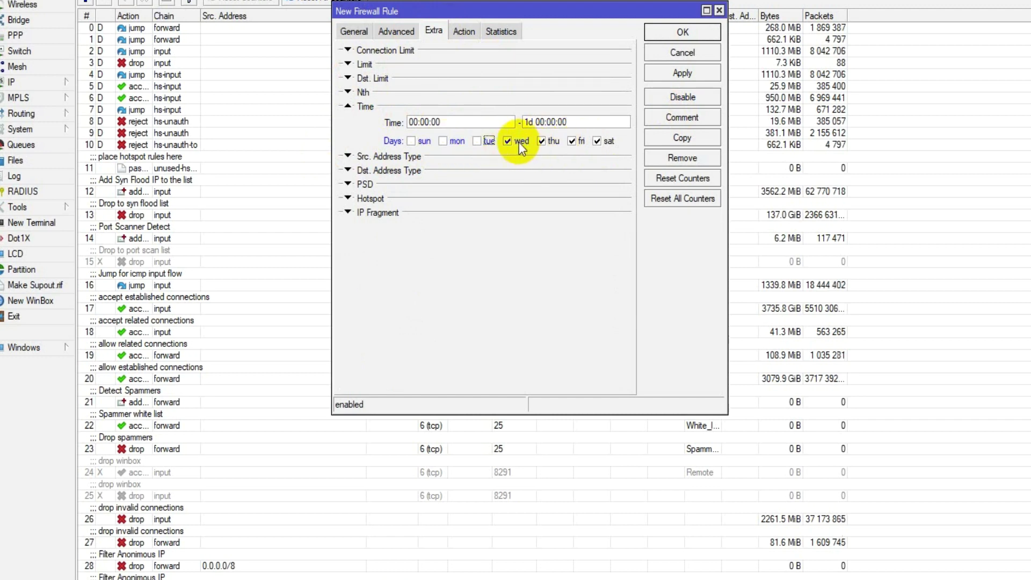
click(572, 141)
click(596, 141)
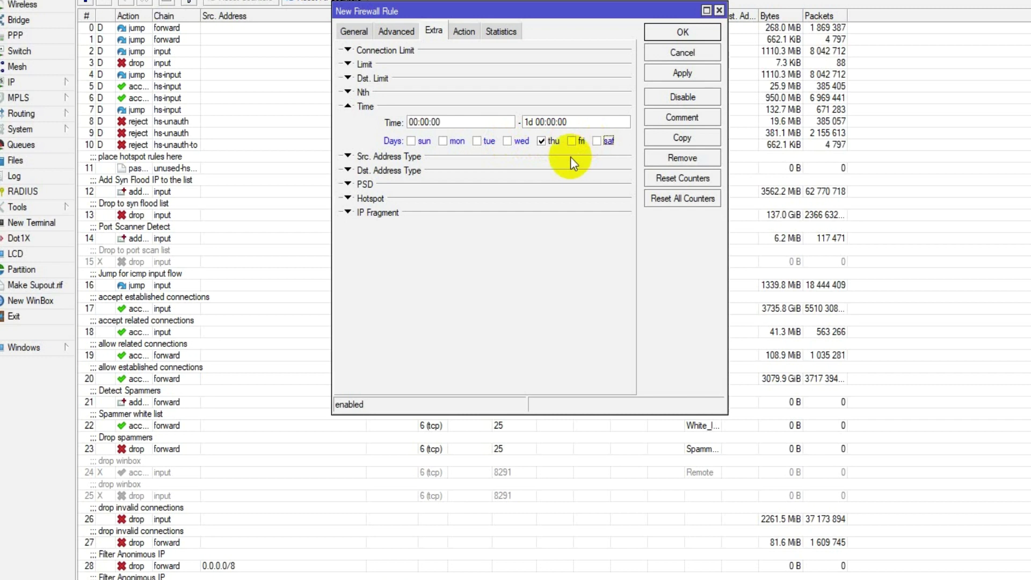
double_click(411, 122)
text(12)
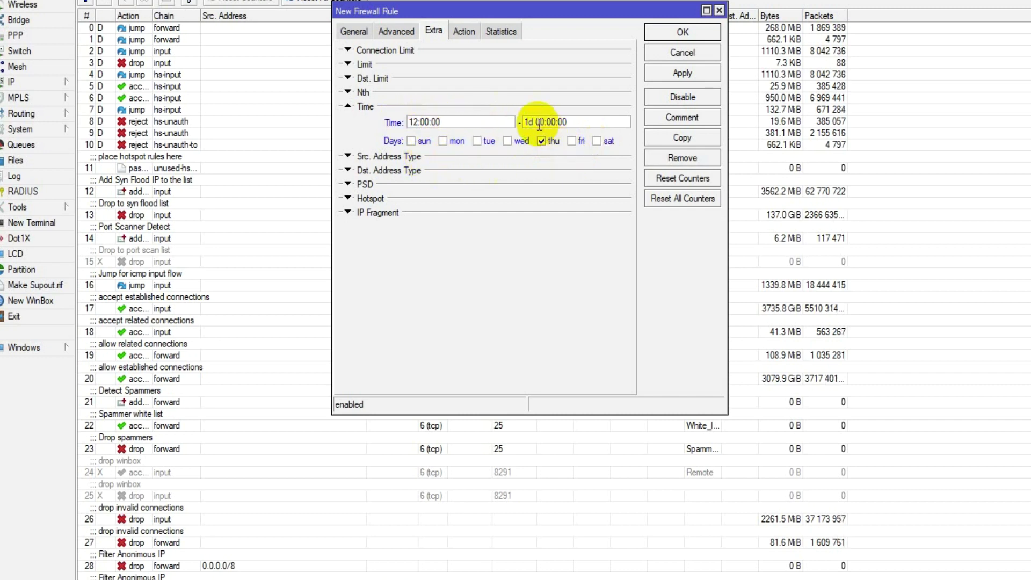
drag(543, 122, 522, 123)
text(17)
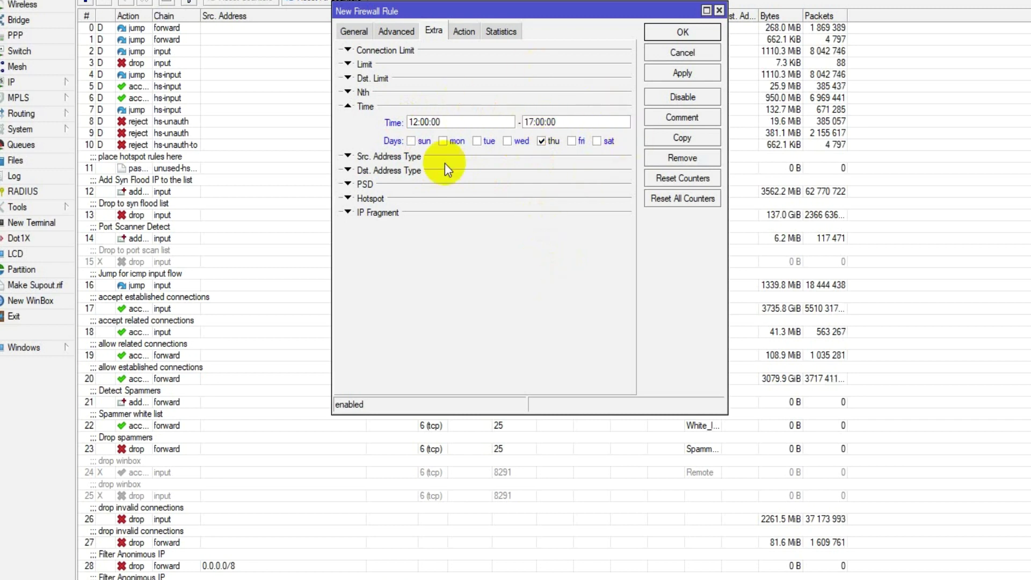
click(465, 32)
Step: Set the action to drop and comment the rule 'Block interent Thu from 12:00 to 17:00 PM'
click(428, 56)
click(403, 91)
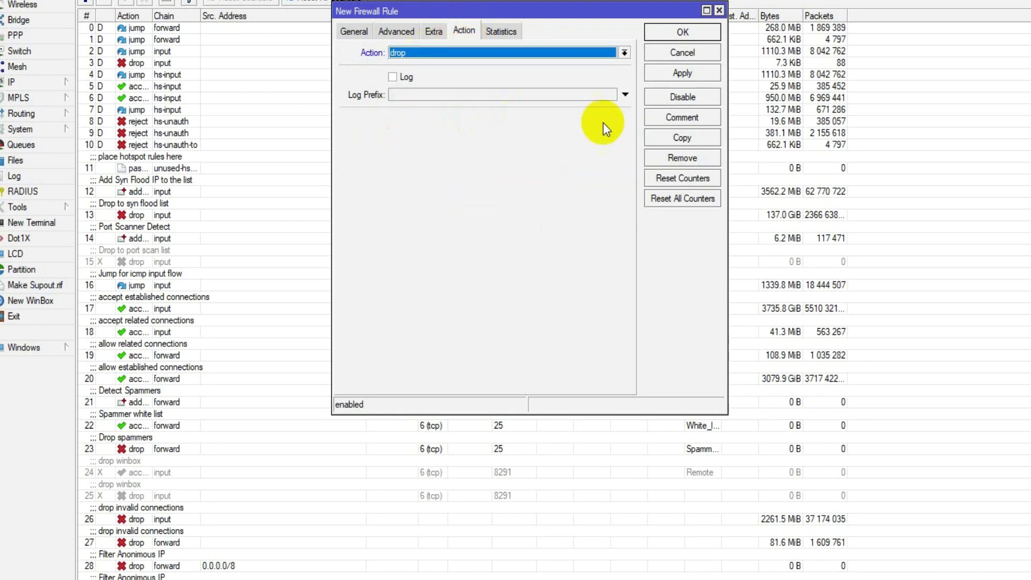
click(682, 117)
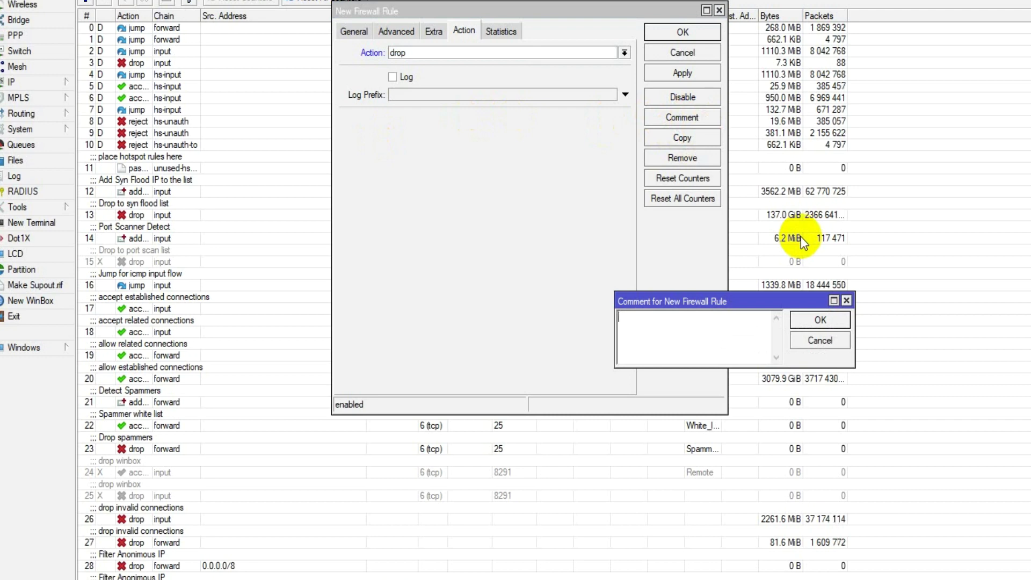
text(Block inte)
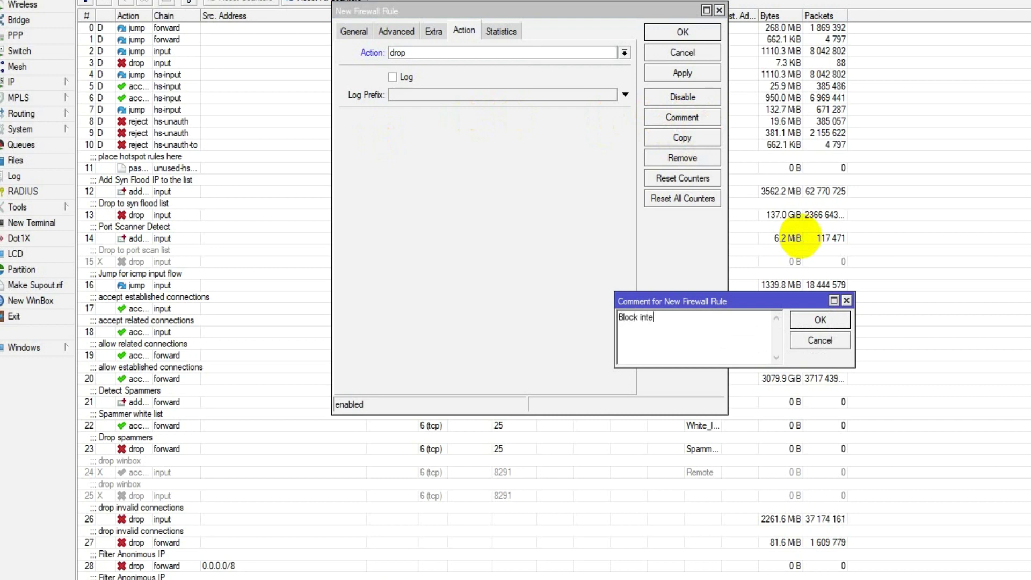
text(rent on)
key(BackSpace)
key(BackSpace)
text(Thu from 12:00 to)
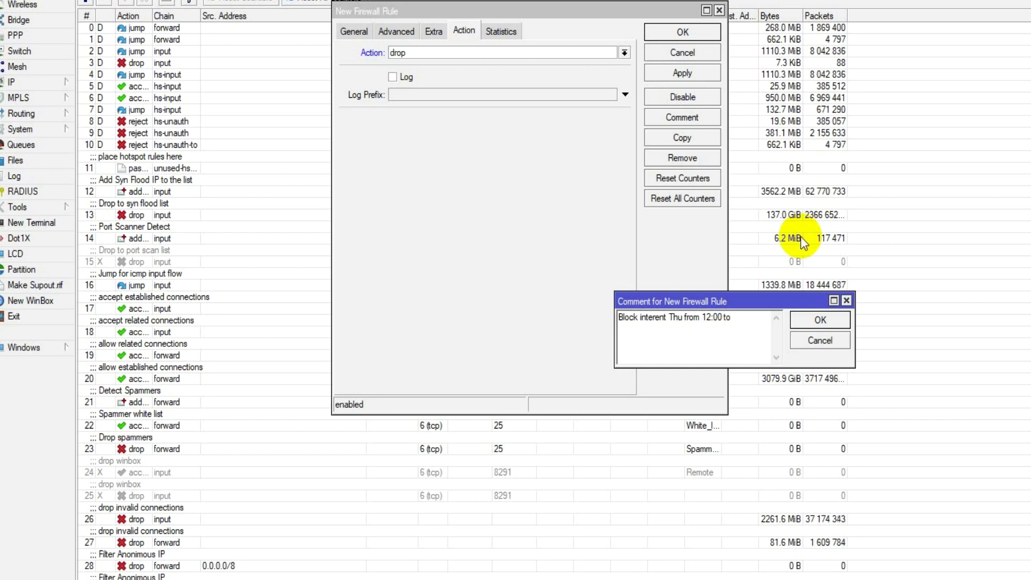
text( 17:00 PM)
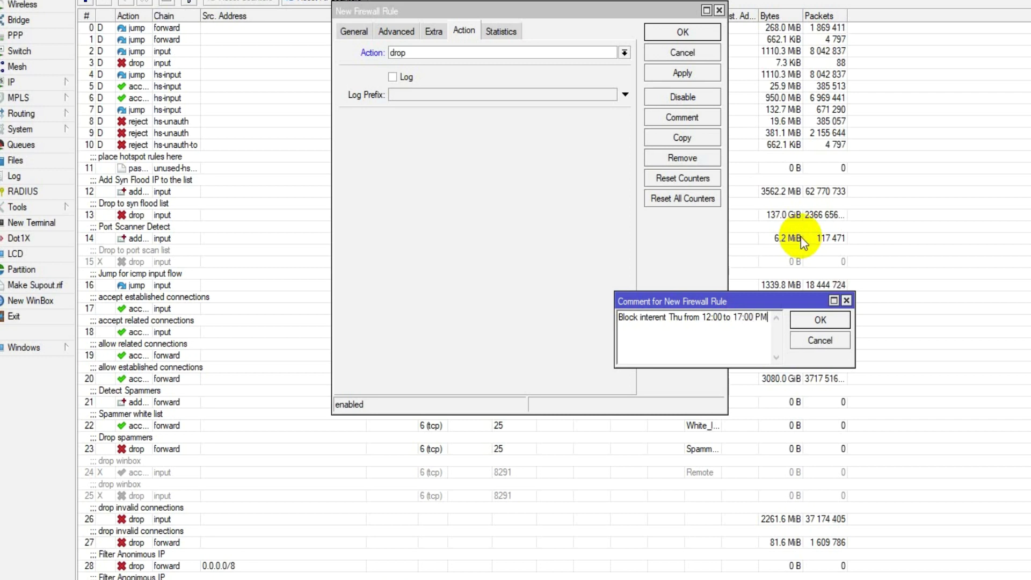
Step: Confirm the comment, apply and close the rule, then scroll the rules list
click(837, 320)
click(682, 69)
click(682, 32)
scroll(468, 517, down, 2)
scroll(468, 518, down, 6)
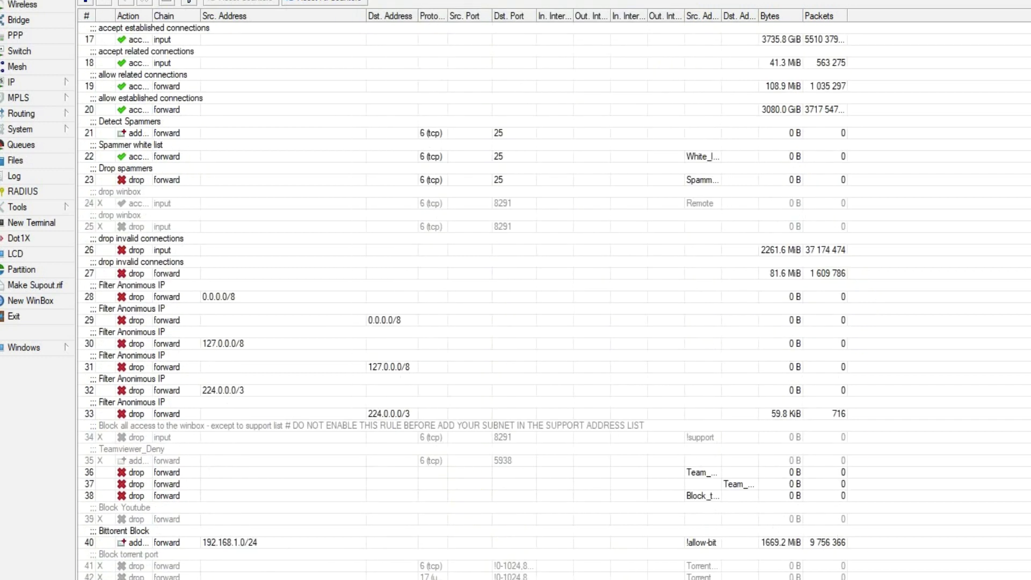
scroll(554, 301, down, 20)
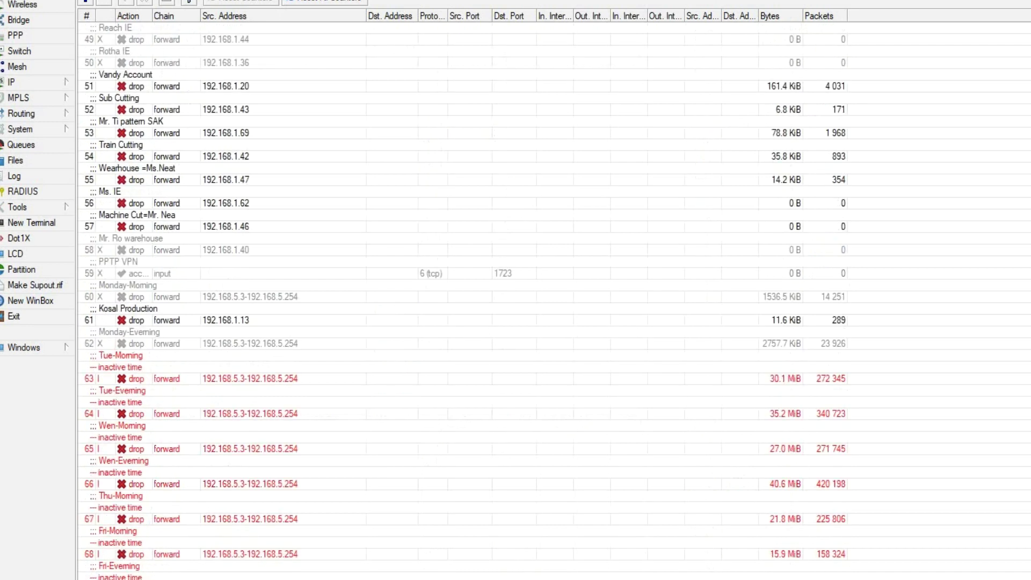
Step: Rerun ping google.com in Command Prompt, then bring up the network diagram window
click(471, 570)
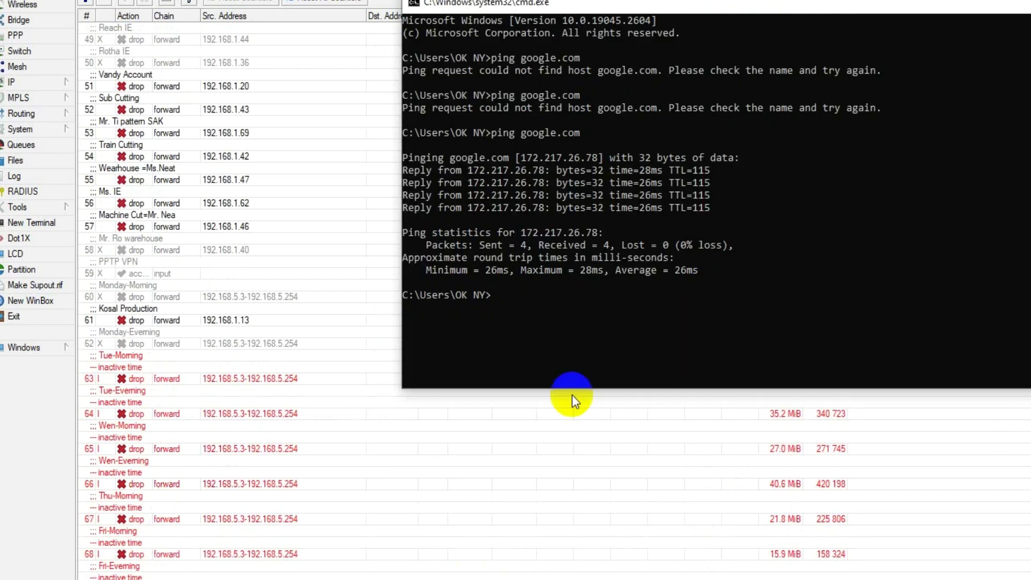
key(Up)
key(Return)
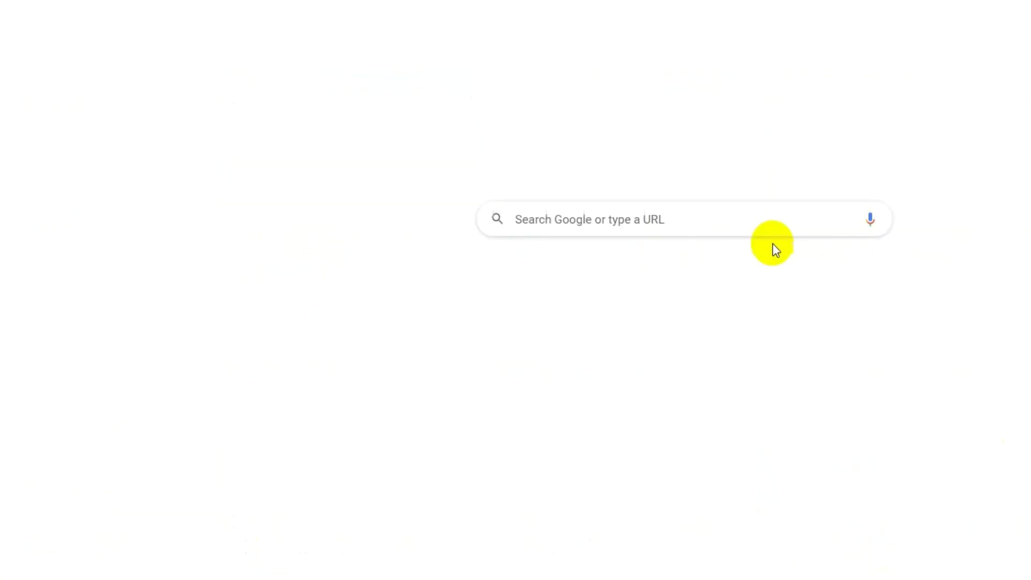
click(563, 376)
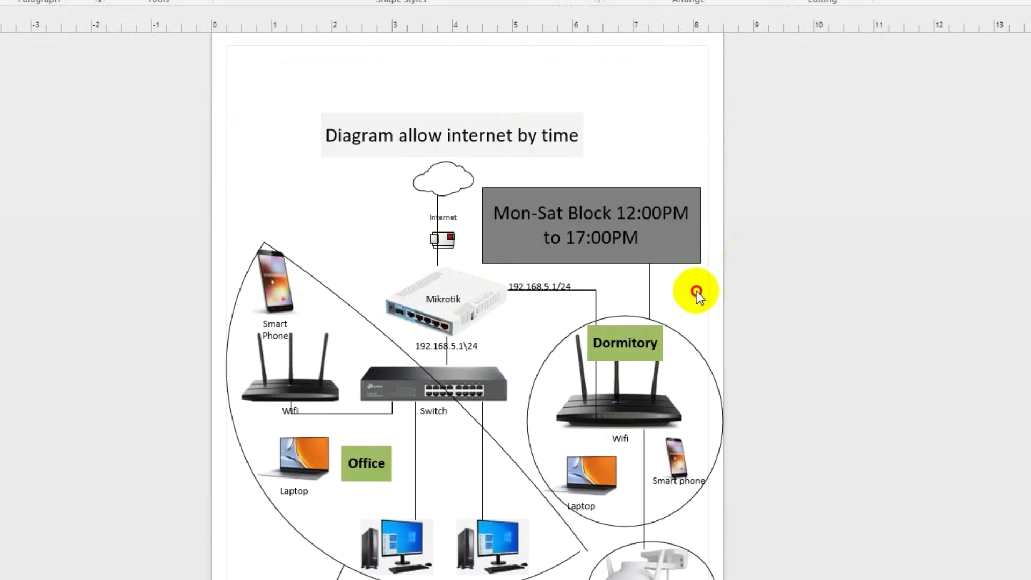
scroll(719, 476, down, 3)
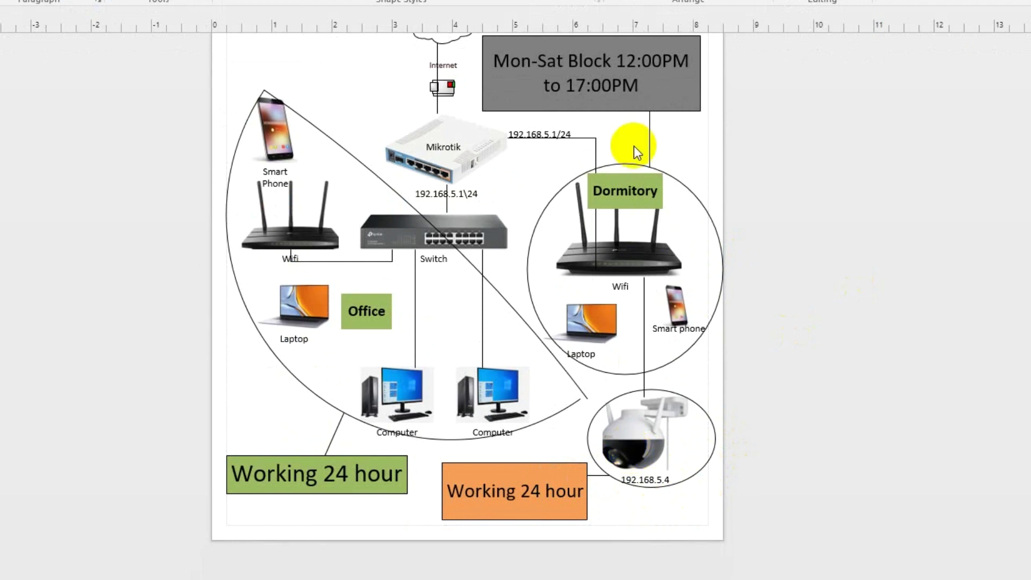
click(650, 269)
click(628, 438)
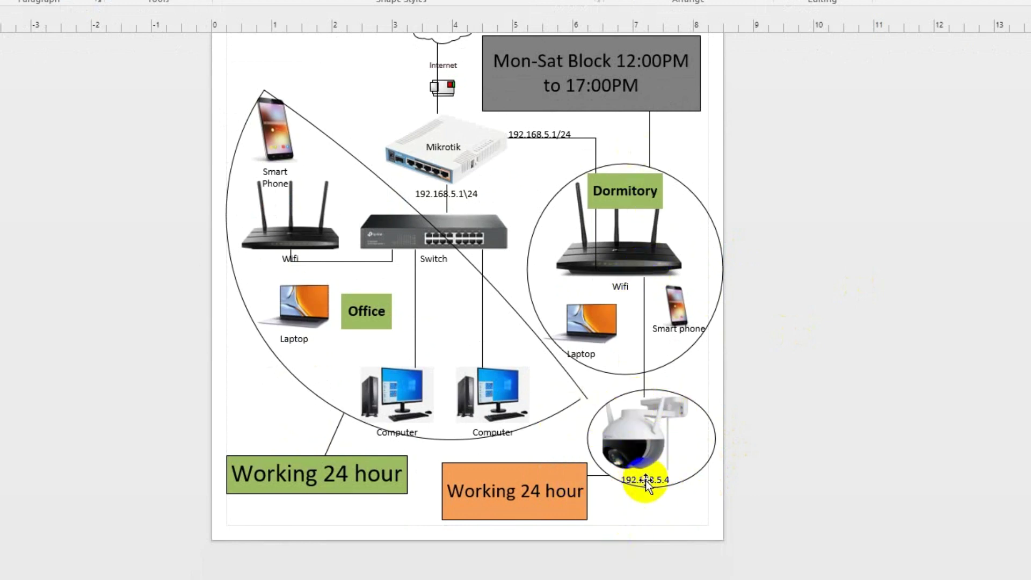
click(621, 446)
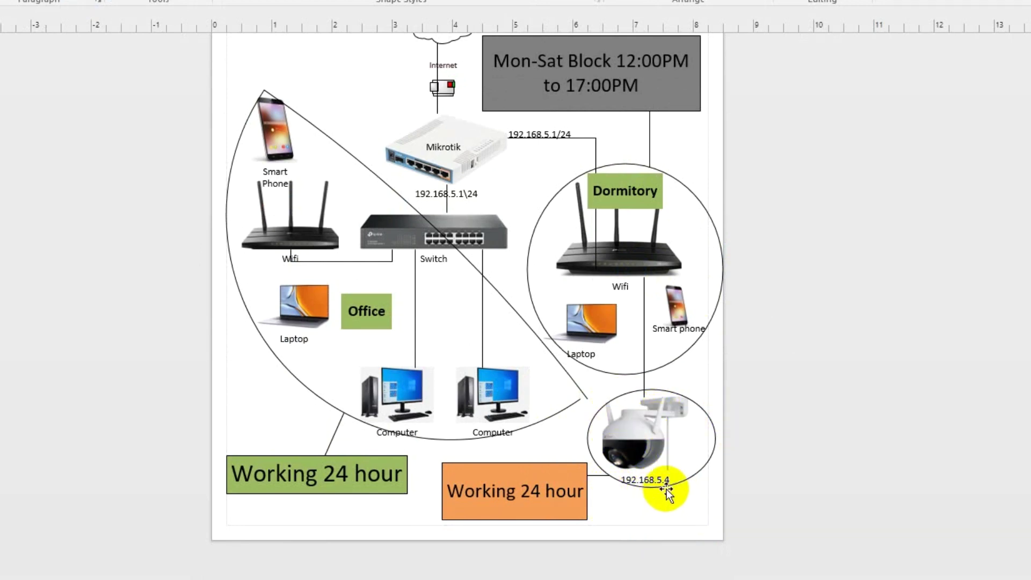
click(633, 490)
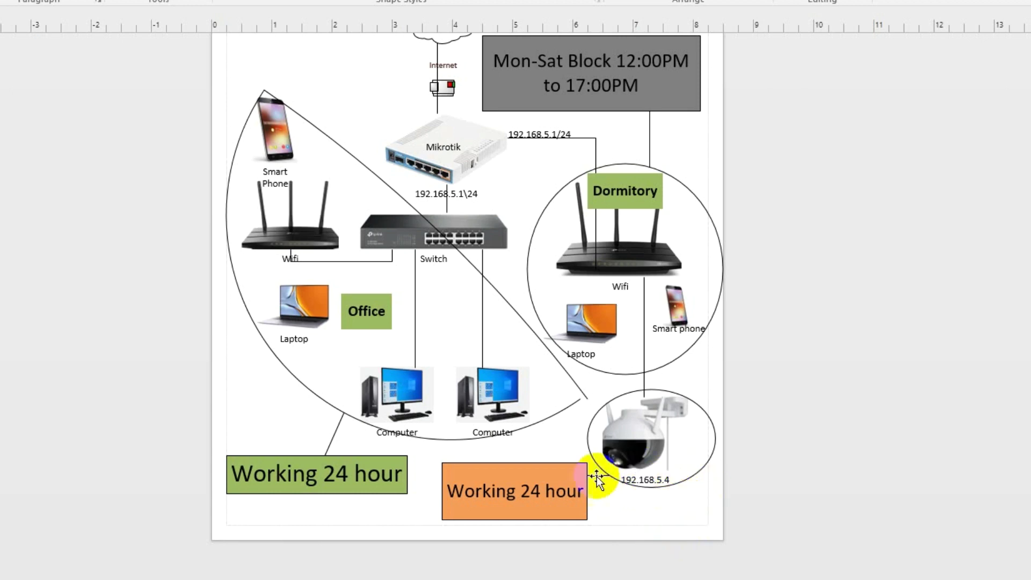
click(629, 276)
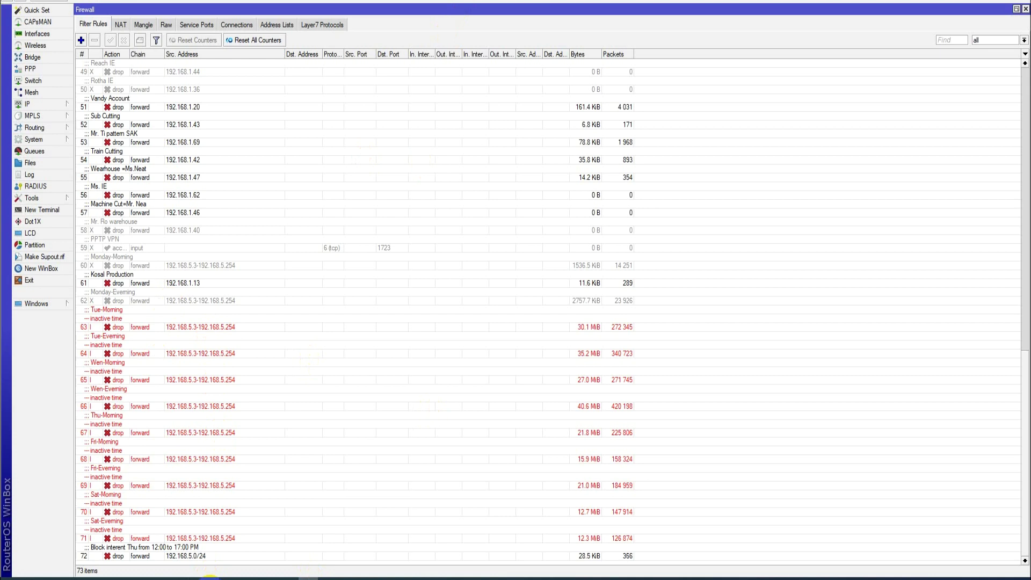
Step: Delete the old Thursday rule 72, then reopen Firewall filter rules and start a new rule
click(178, 556)
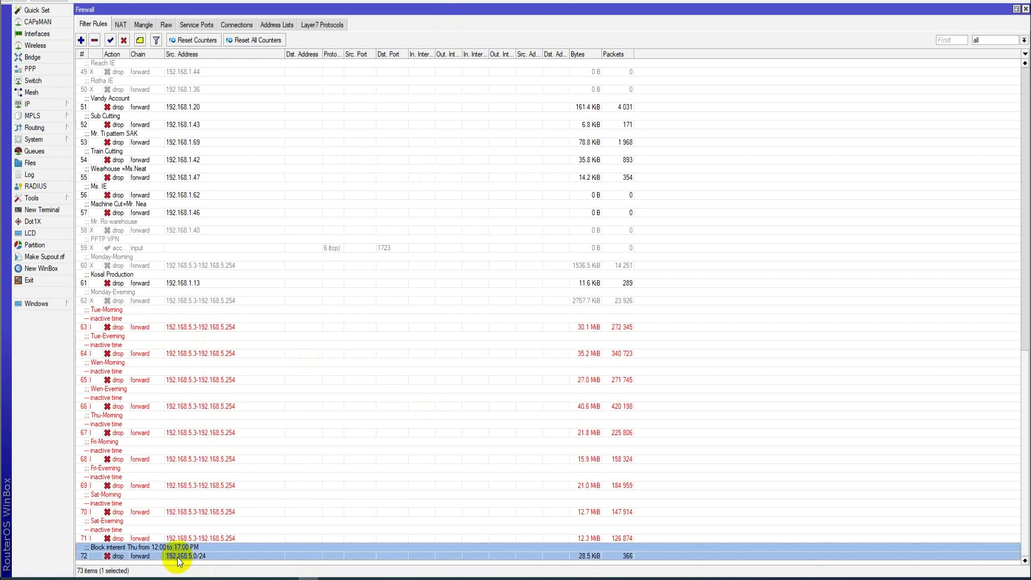
click(94, 41)
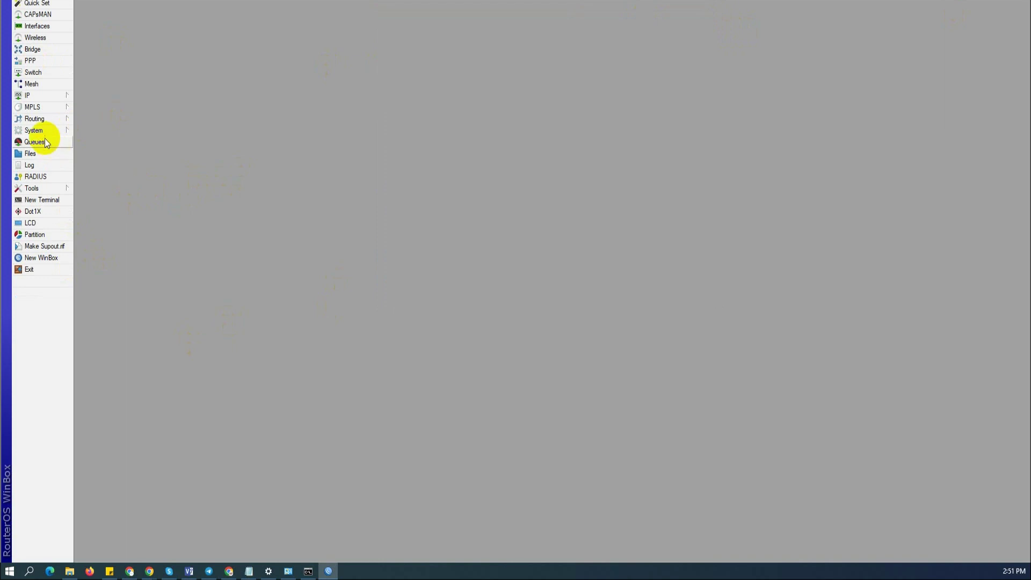
click(37, 97)
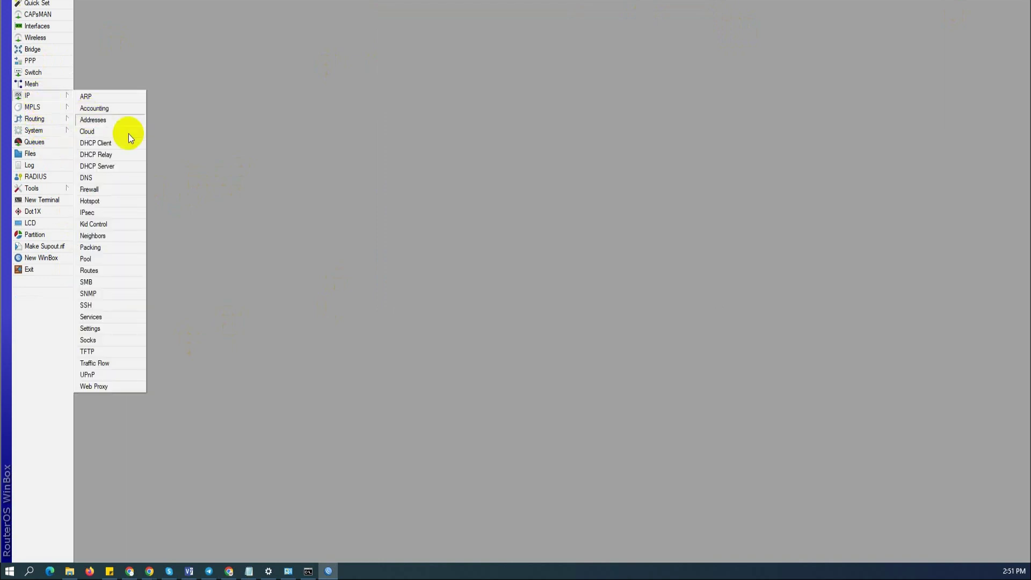
click(89, 189)
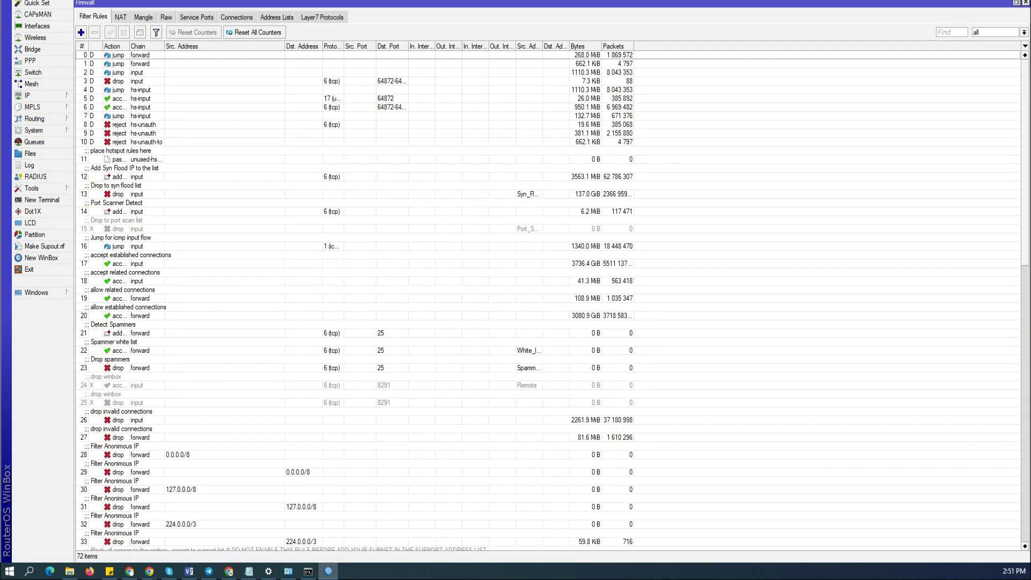
click(81, 32)
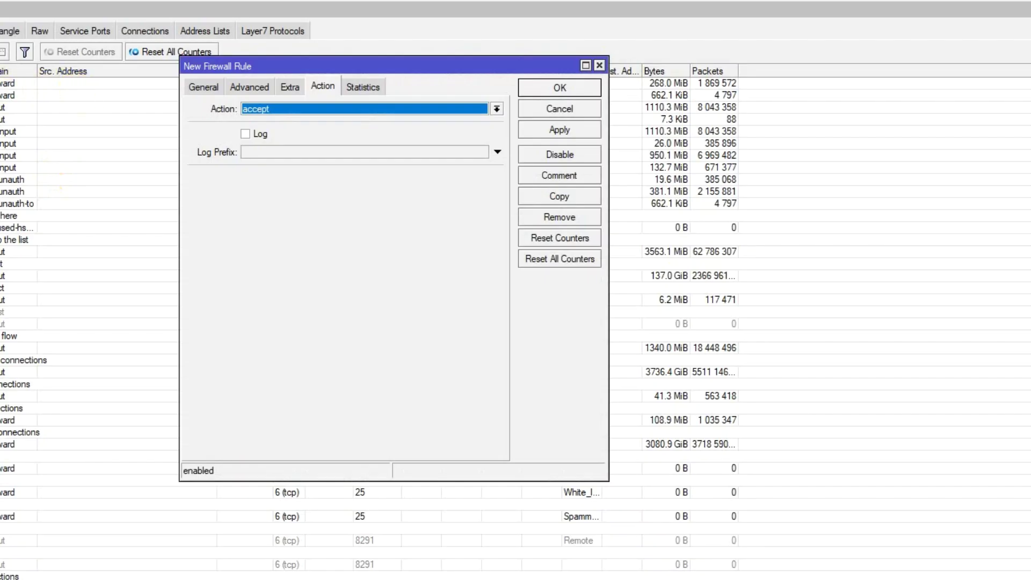
Step: Keep Chain forward and enter Src. Address 192.168.5.6-192.168.5.245 on the General tab
click(204, 87)
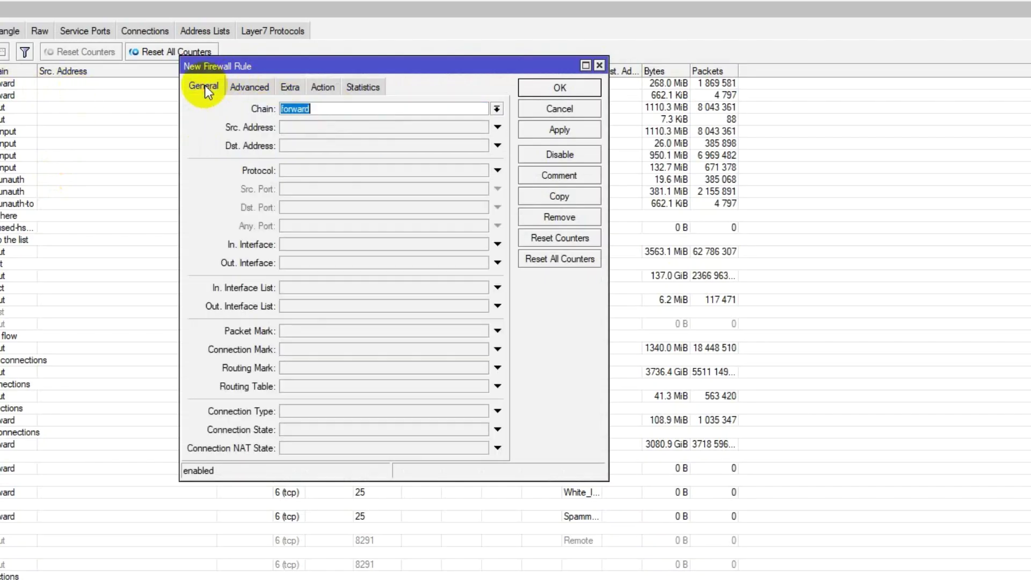
click(311, 128)
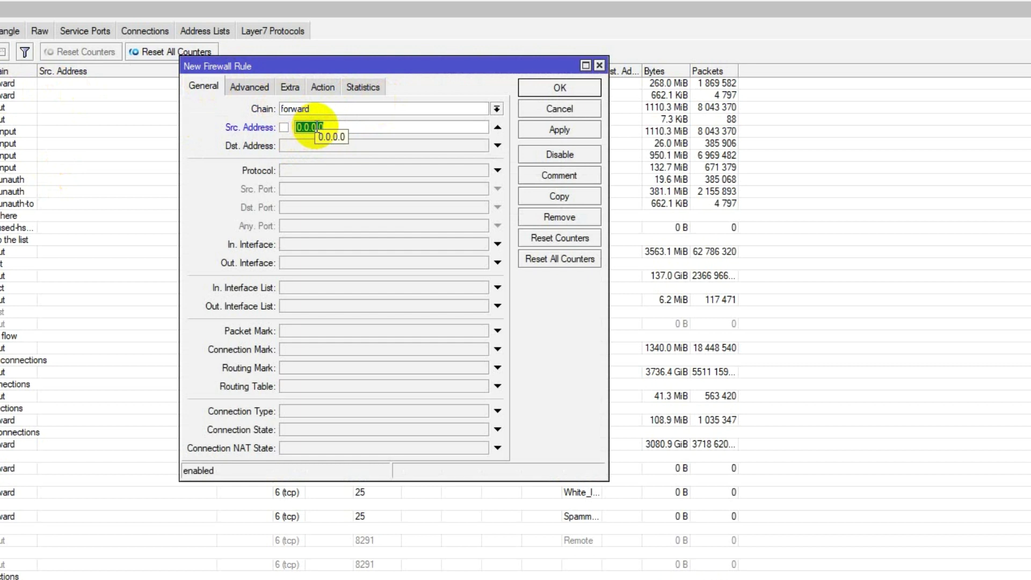
text(1)
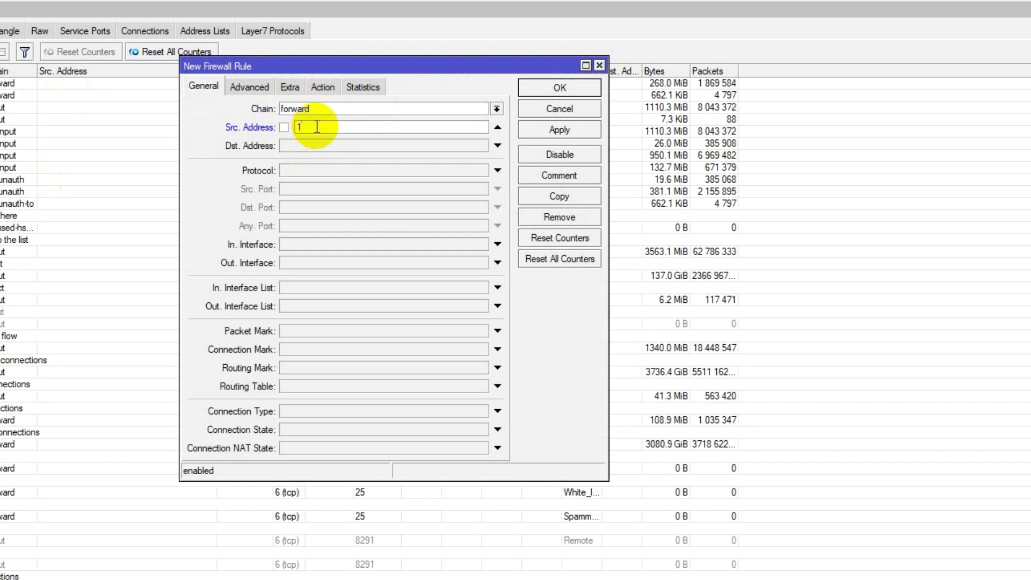
text(92.168.5)
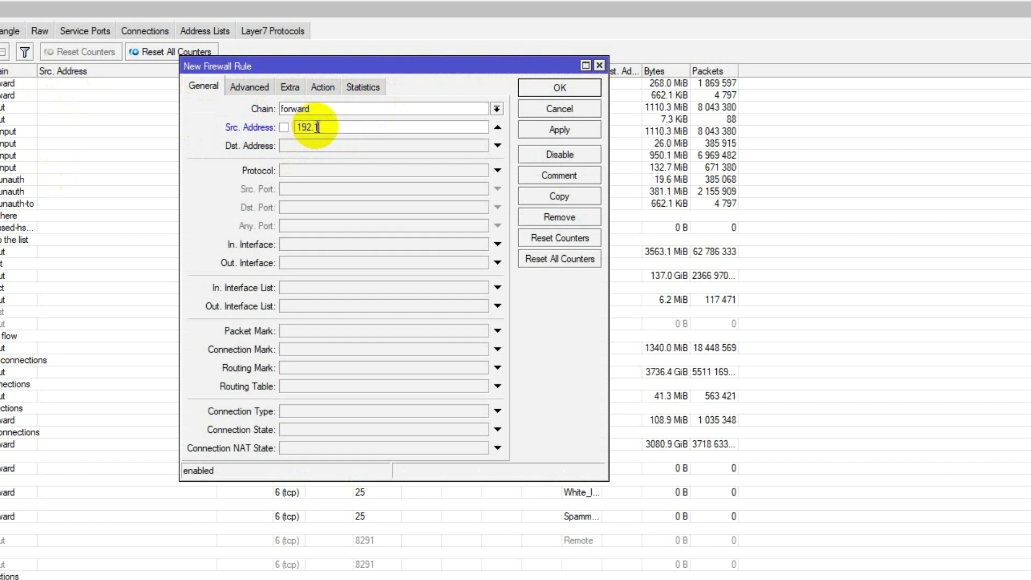
text(.)
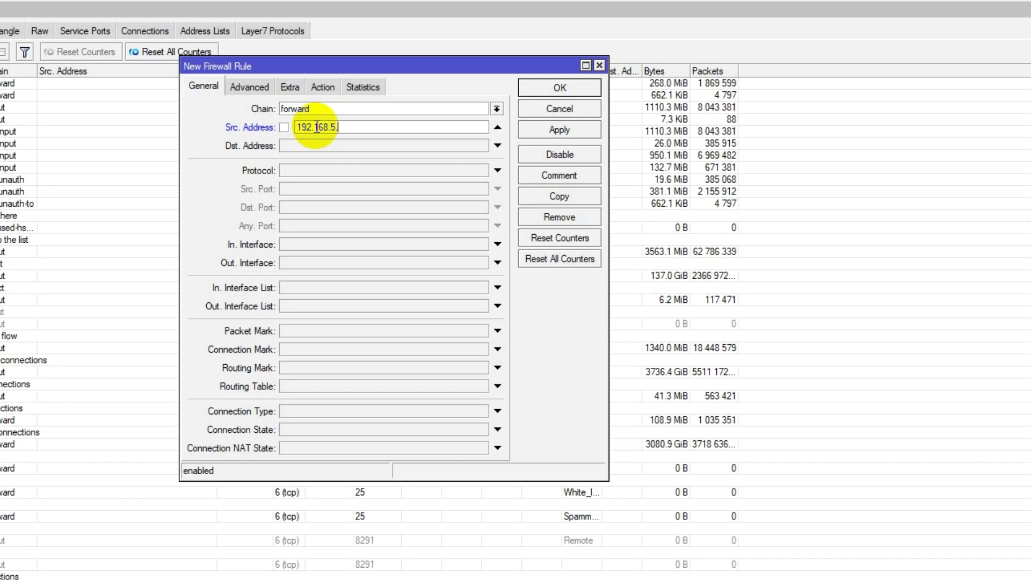
text(6-192.168.)
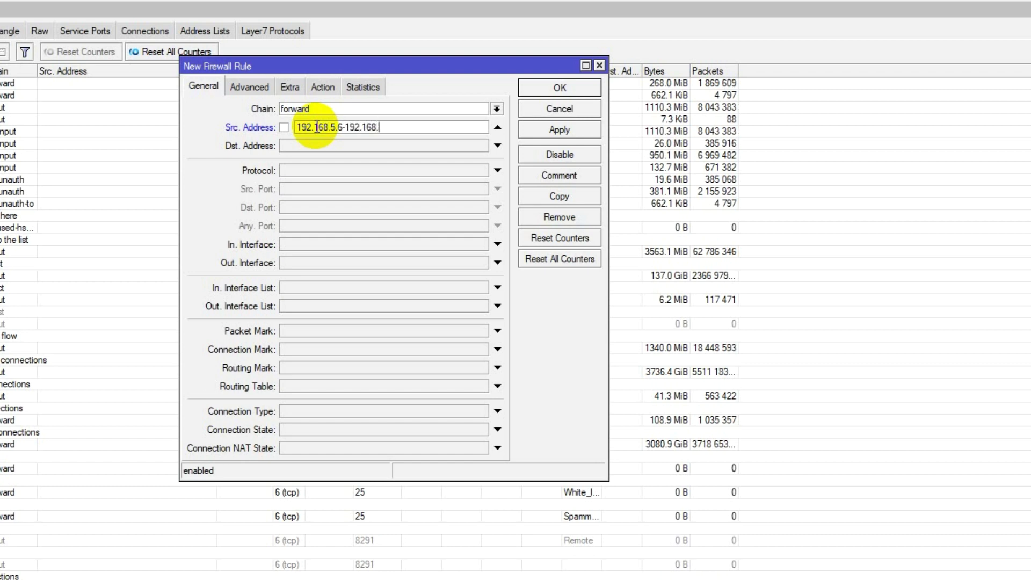
text(5.245)
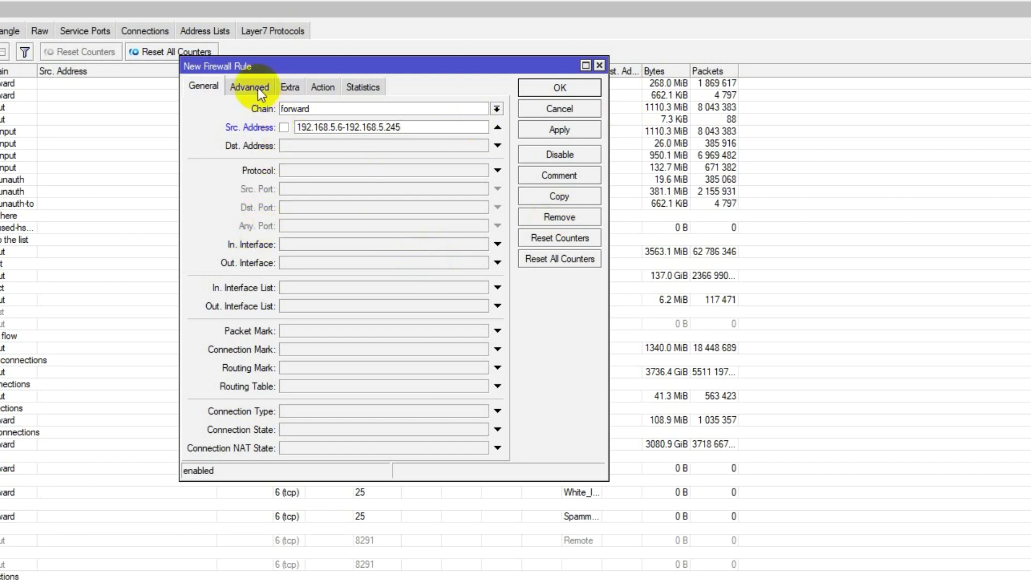
Step: In the Extra tab's Time options, untick every day except Thursday
click(293, 89)
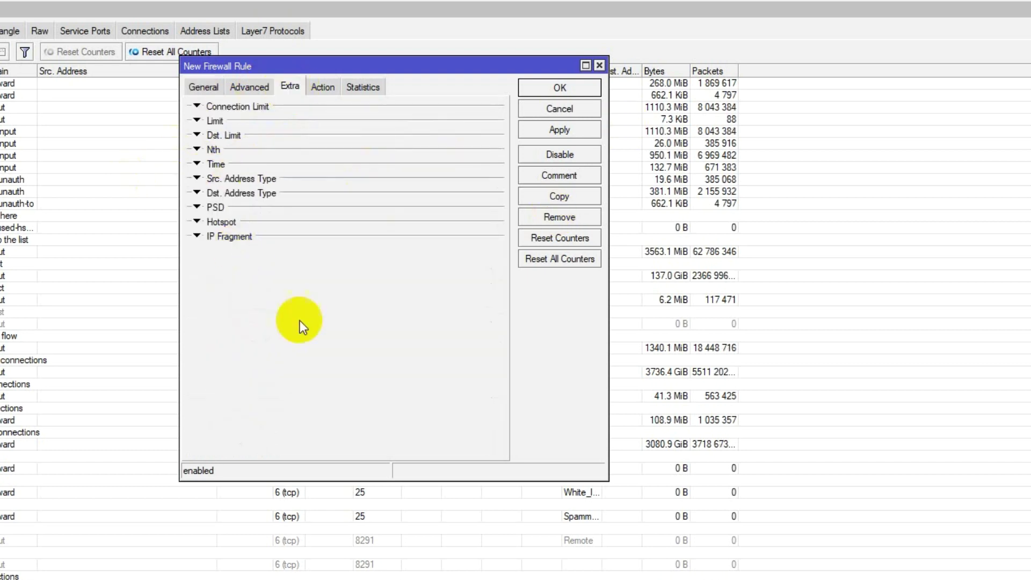
click(198, 166)
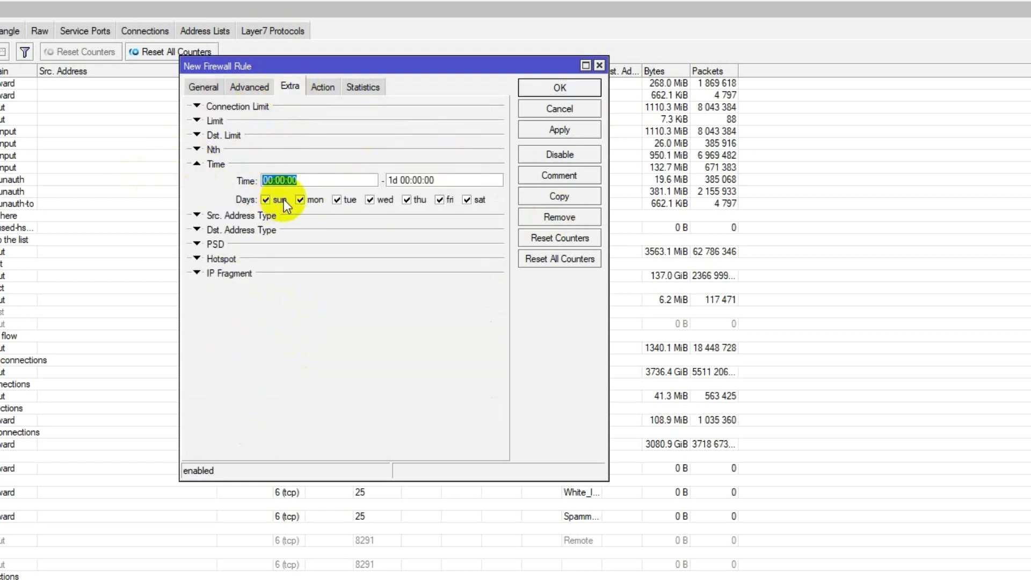
click(317, 202)
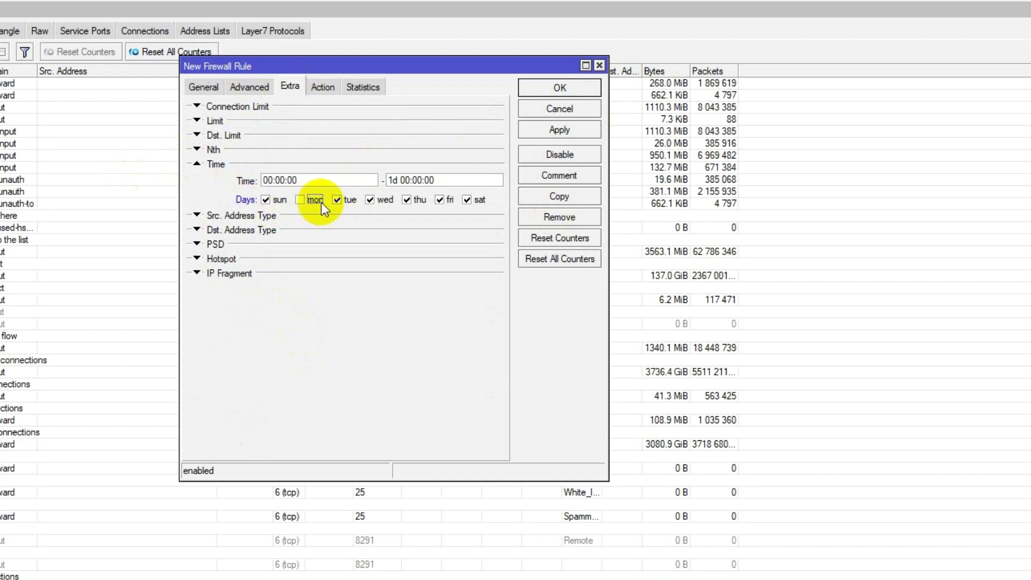
click(267, 200)
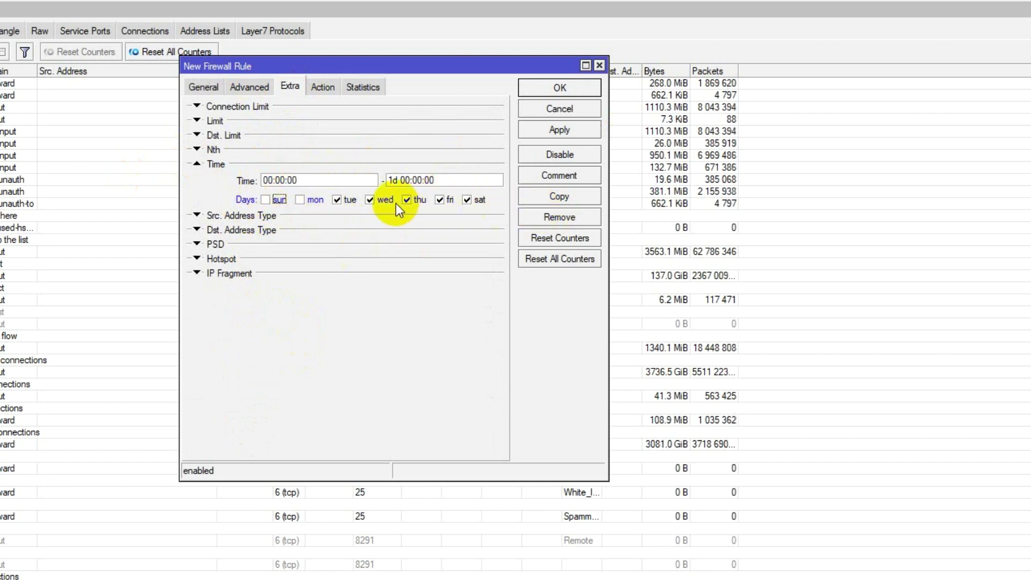
click(375, 201)
click(339, 202)
click(467, 200)
click(439, 200)
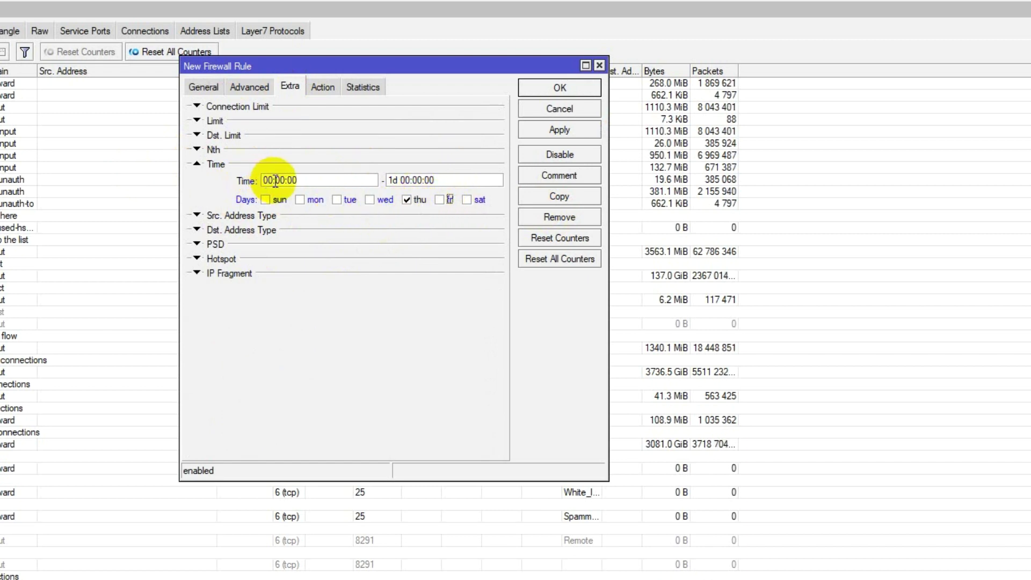
Step: Set the schedule's start time to 12:00:00 and end time to 17:00:00
drag(276, 180, 212, 180)
text(1)
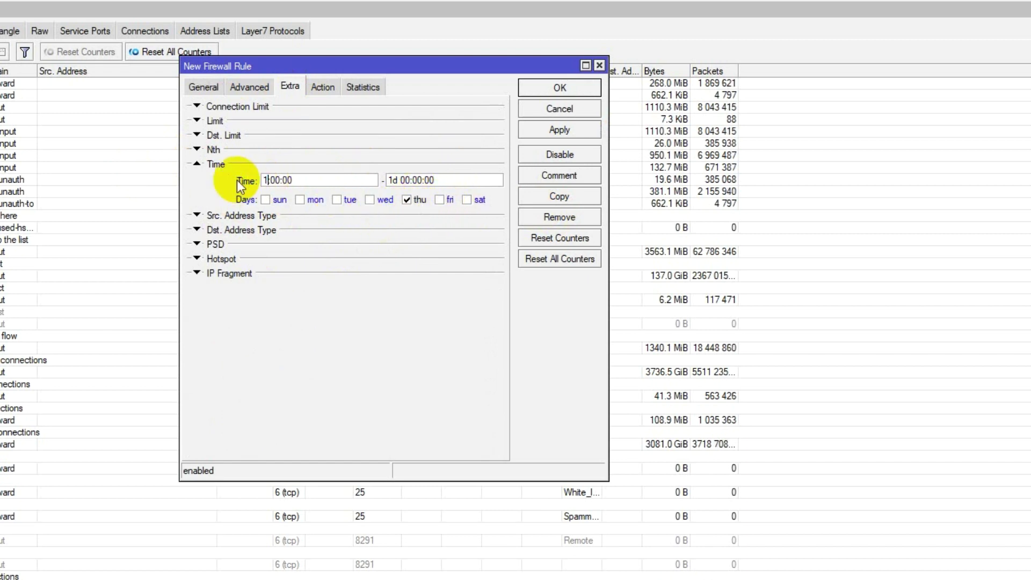
text(2)
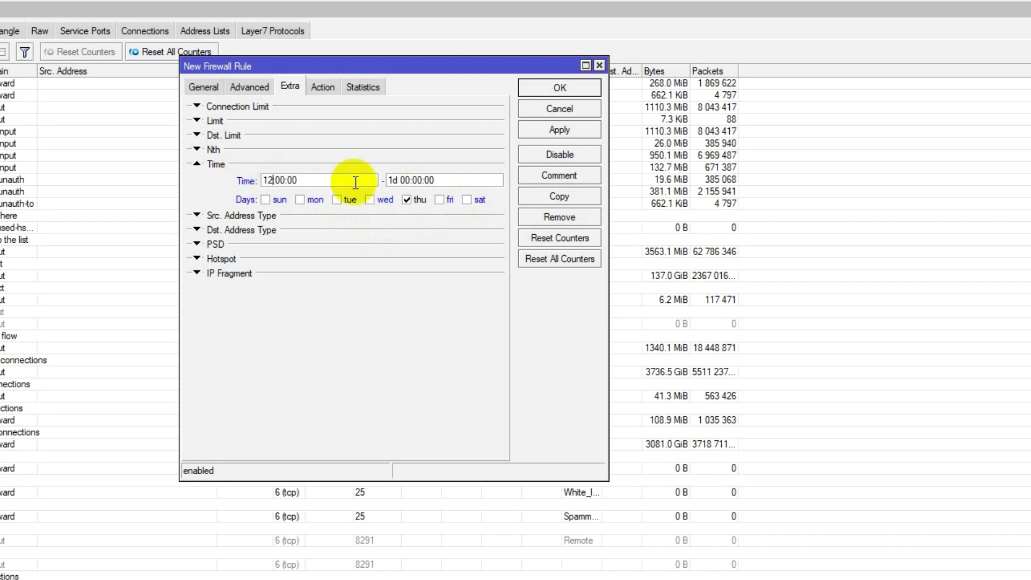
click(408, 179)
drag(408, 179, 368, 177)
text(17)
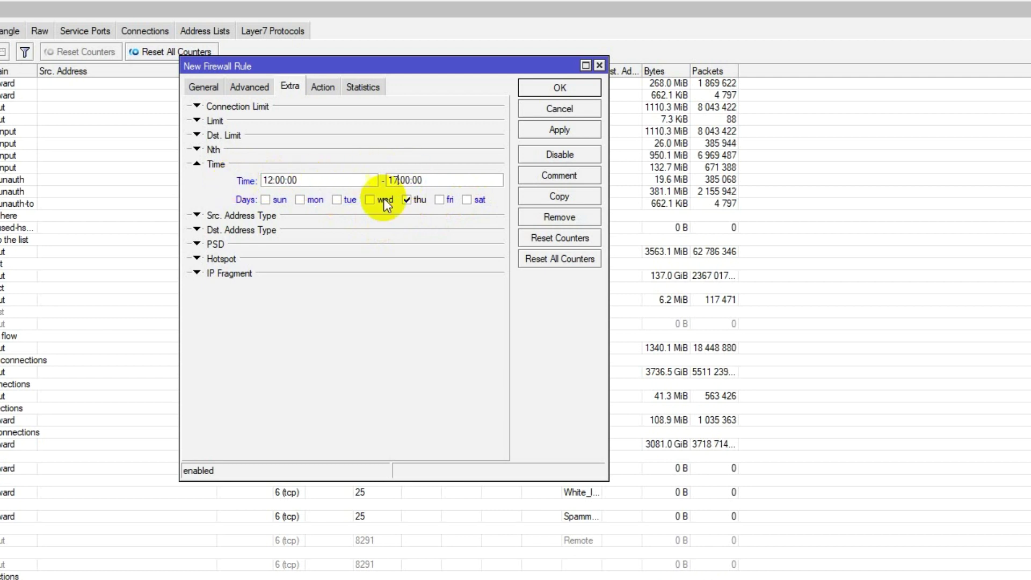
click(330, 88)
Step: Set the action to drop and add the comment 'Block internet on Thu from 12:00PM to 17:00PM but allow 5 IP'
click(362, 107)
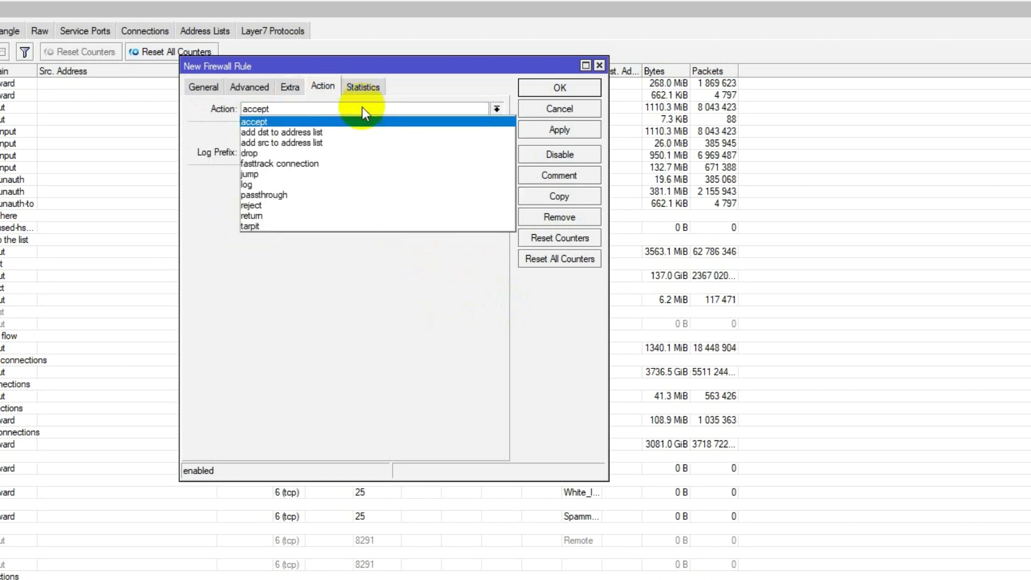
click(275, 155)
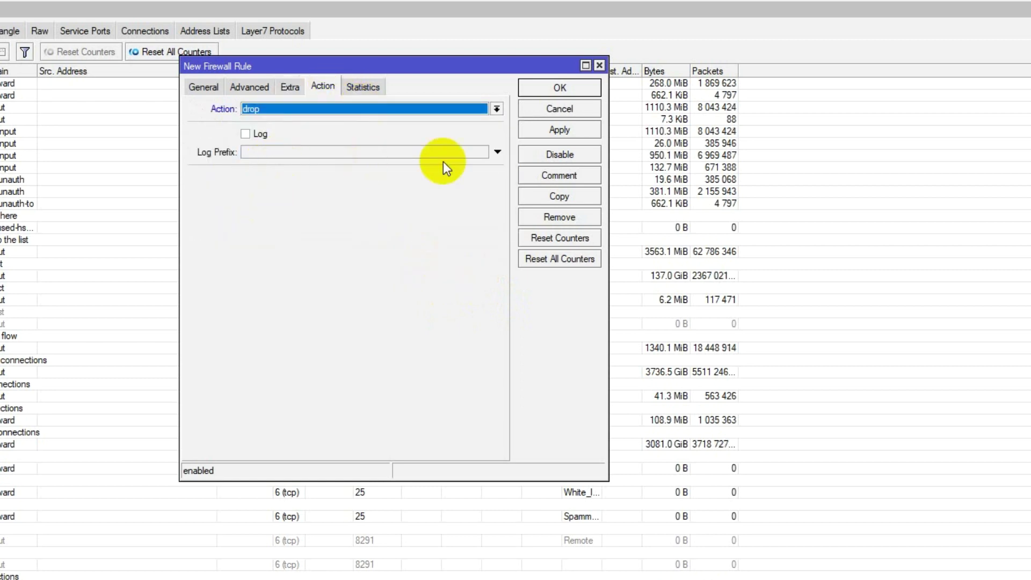
click(559, 176)
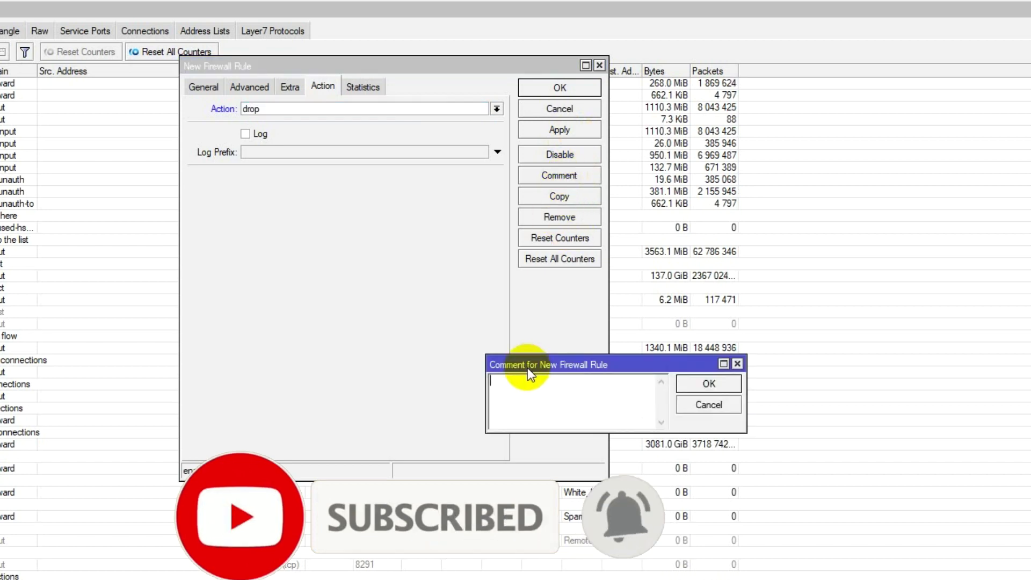
text(Block inte)
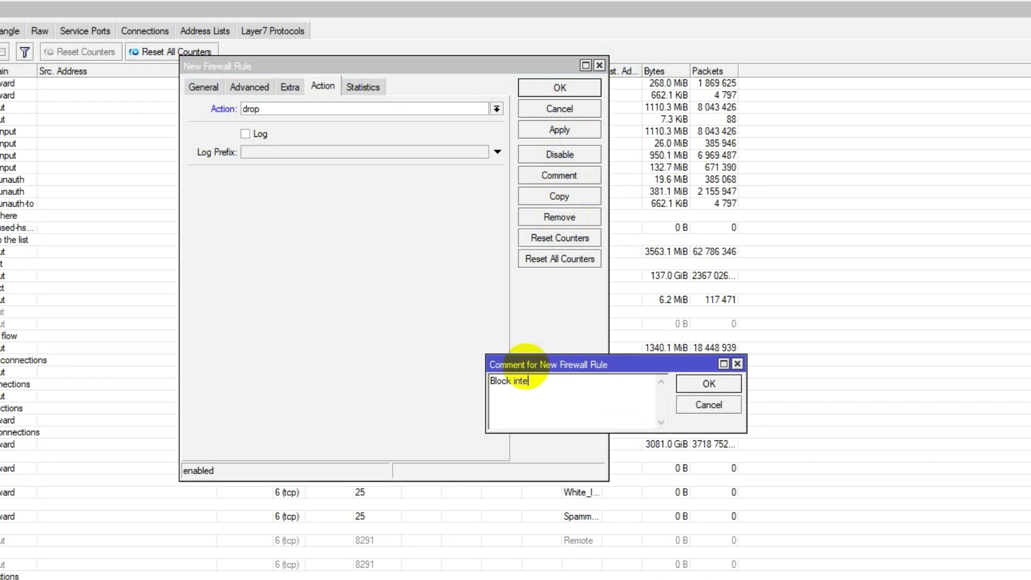
text(rnet on Thu fr)
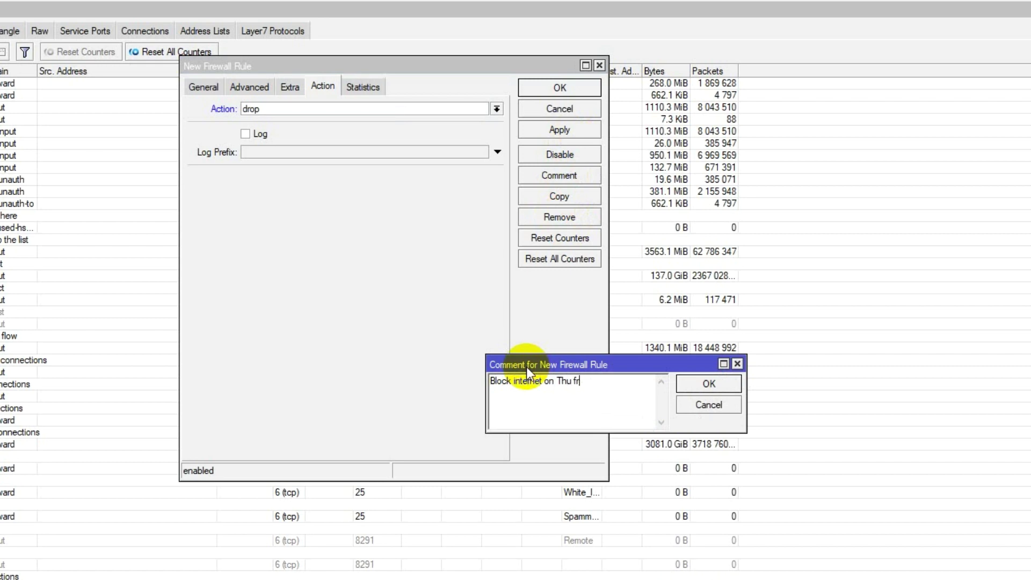
text(om 12)
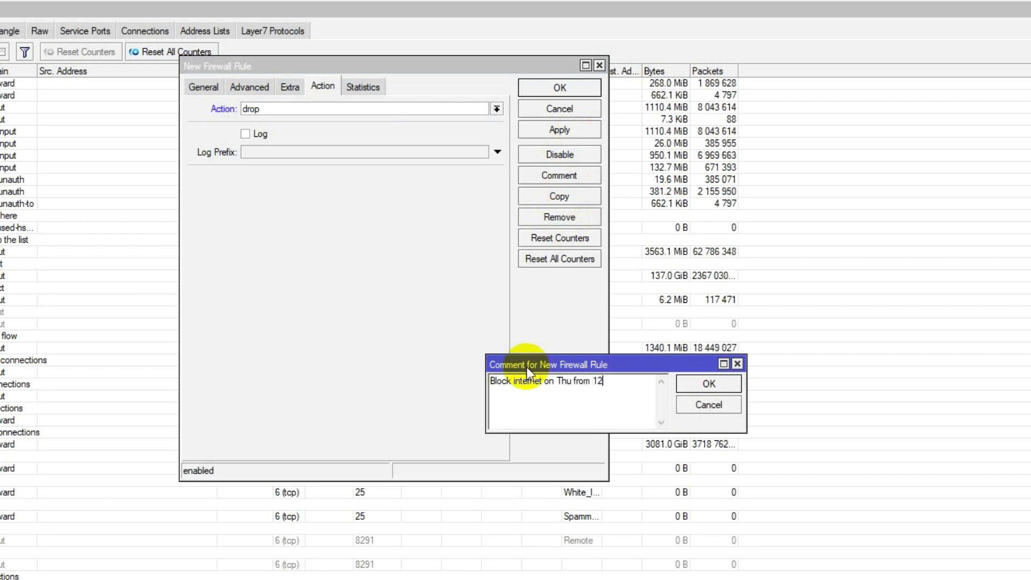
text(:00PM to 17:00P)
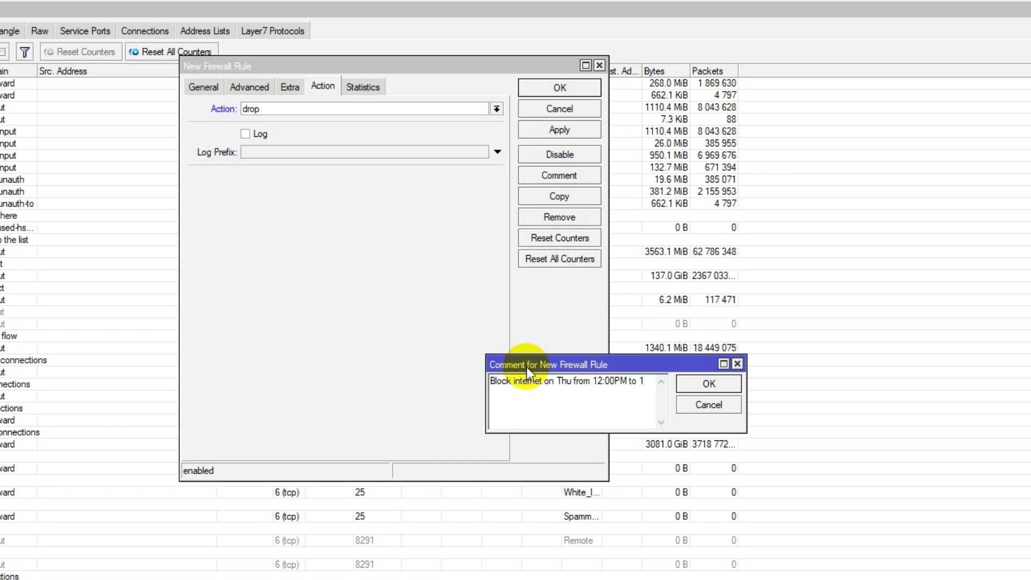
text(M)
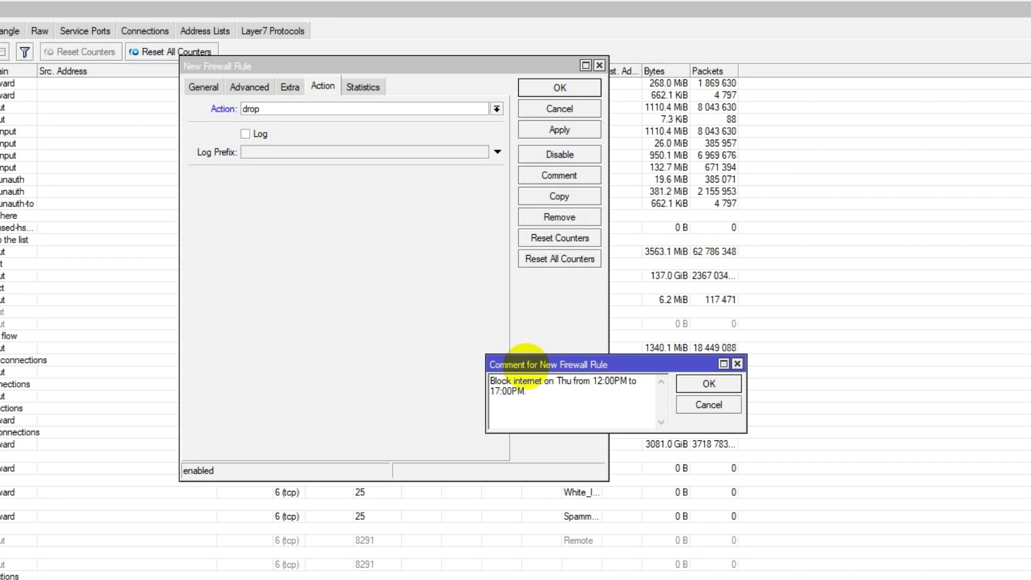
text( but allow 5 IP)
click(685, 385)
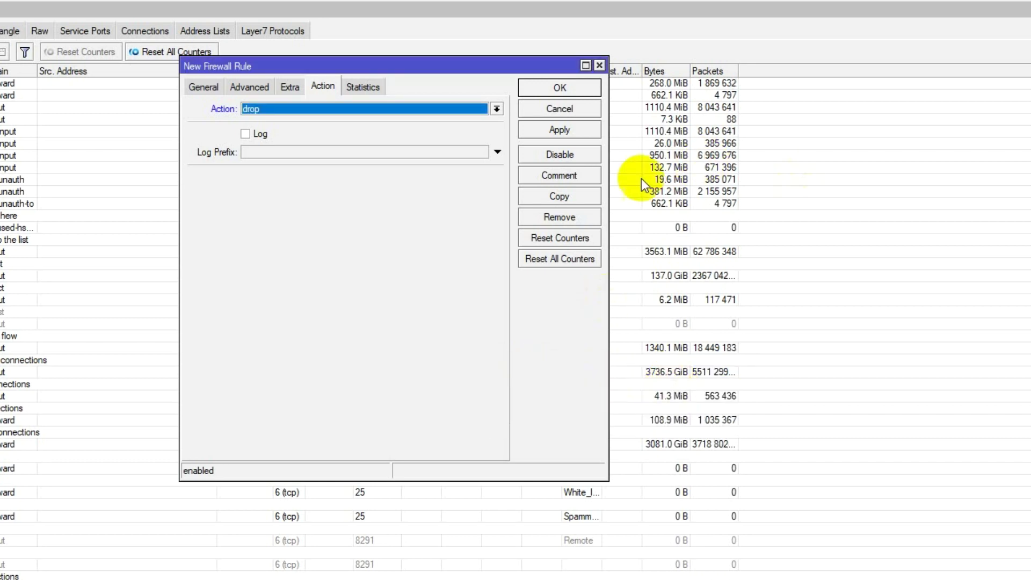
Step: Apply and save the rule, then select the new rule 72 at the bottom of Filter Rules
click(563, 130)
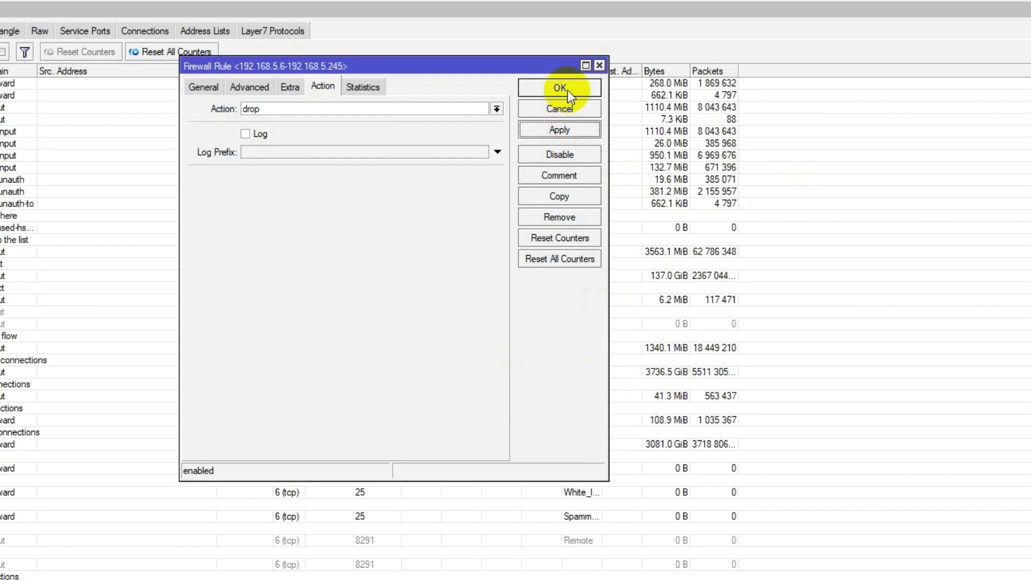
click(567, 89)
scroll(494, 381, down, 10)
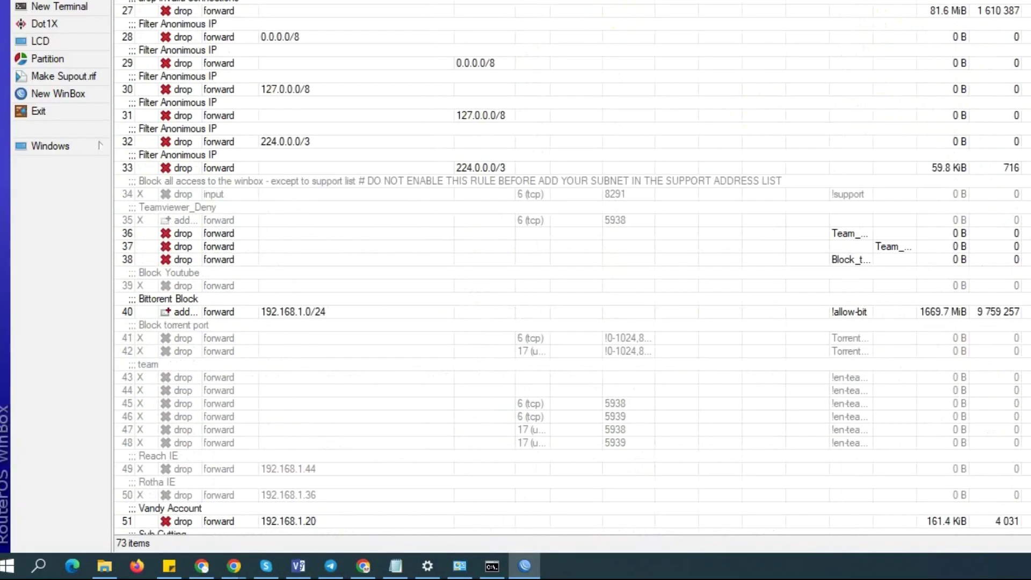
scroll(572, 268, down, 15)
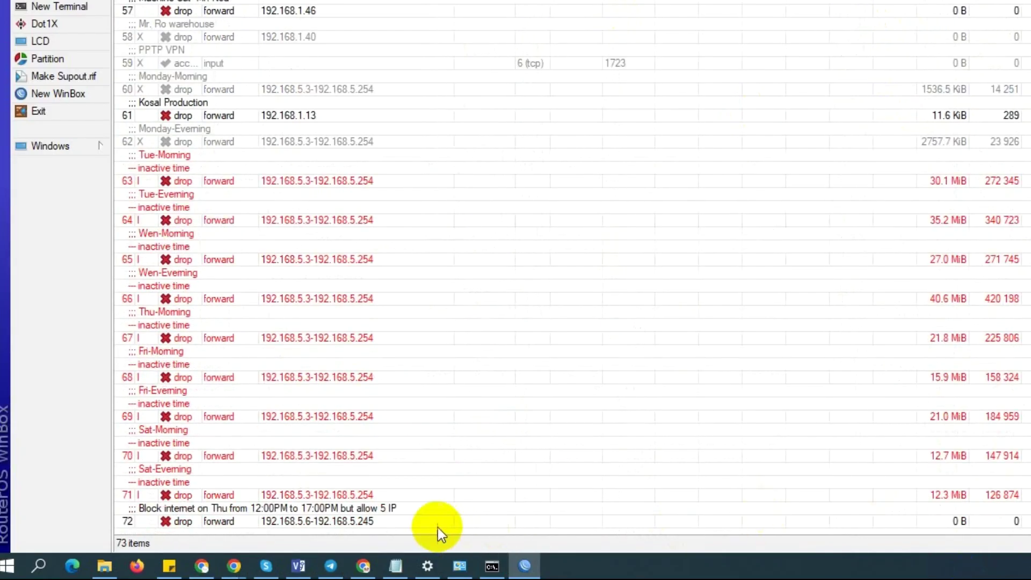
click(404, 516)
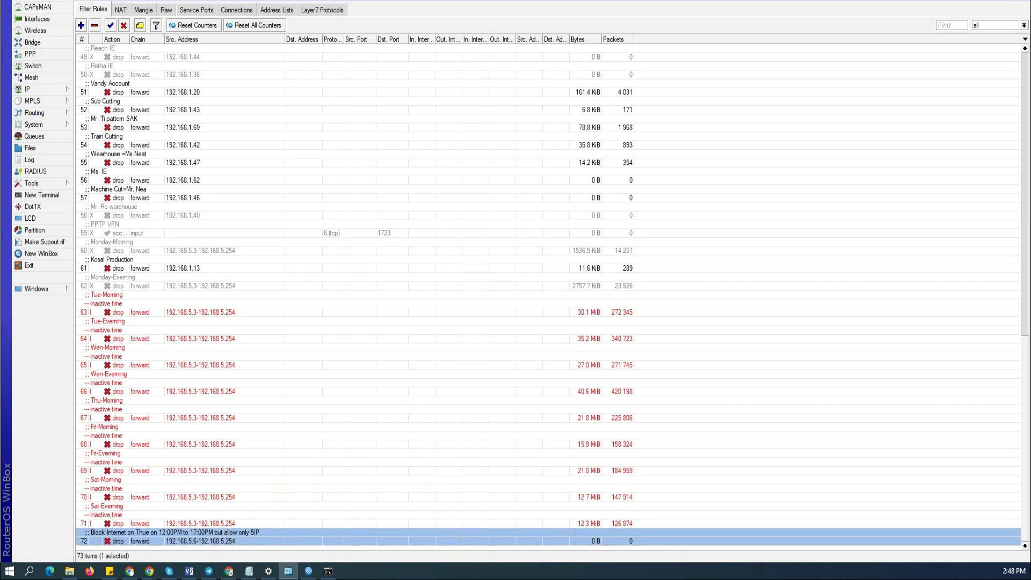
Step: Confirm in the Ethernet connection details that the PC's IPv4 address is 192.168.5.4
click(289, 571)
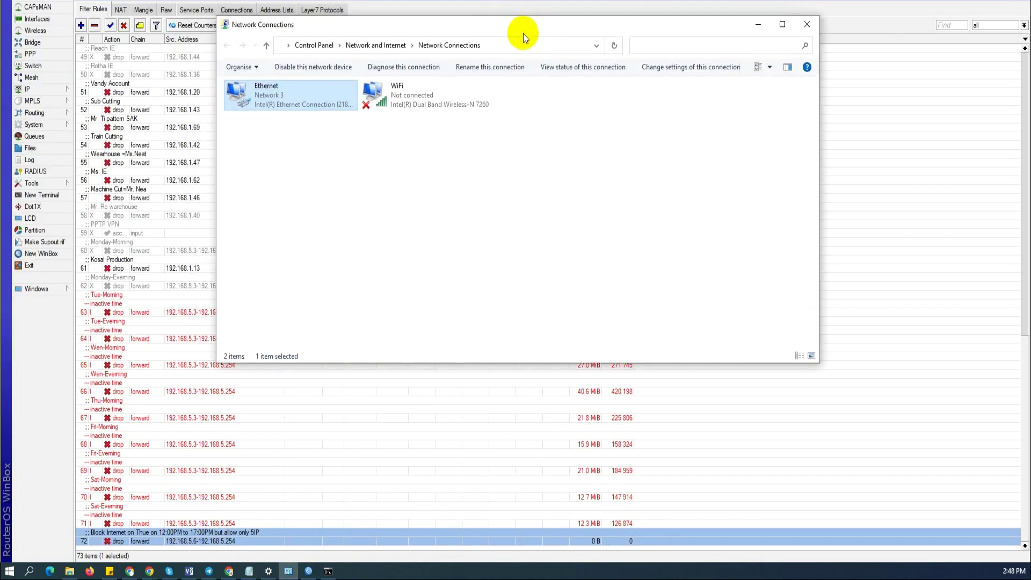
double_click(387, 143)
click(634, 261)
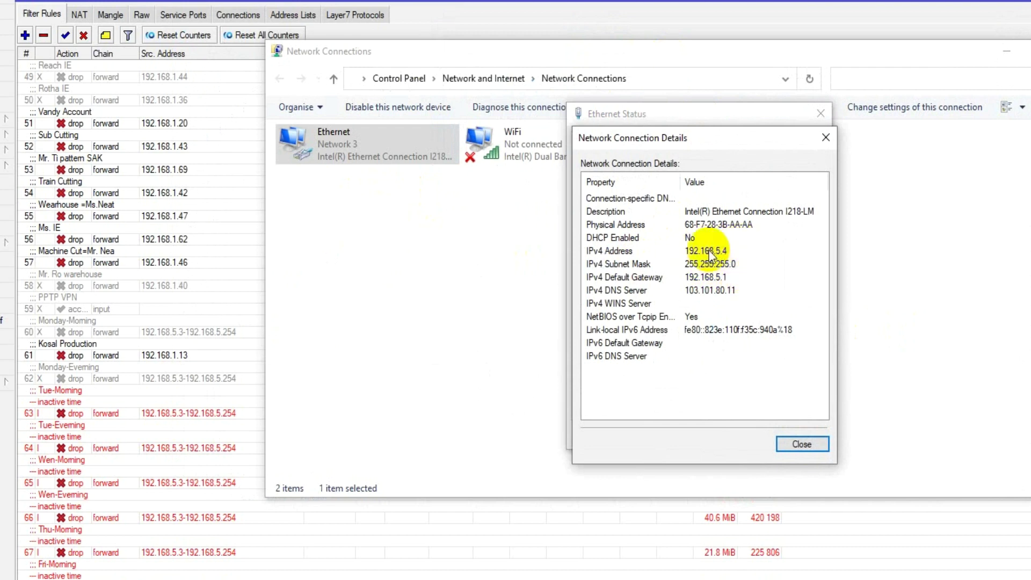
click(826, 138)
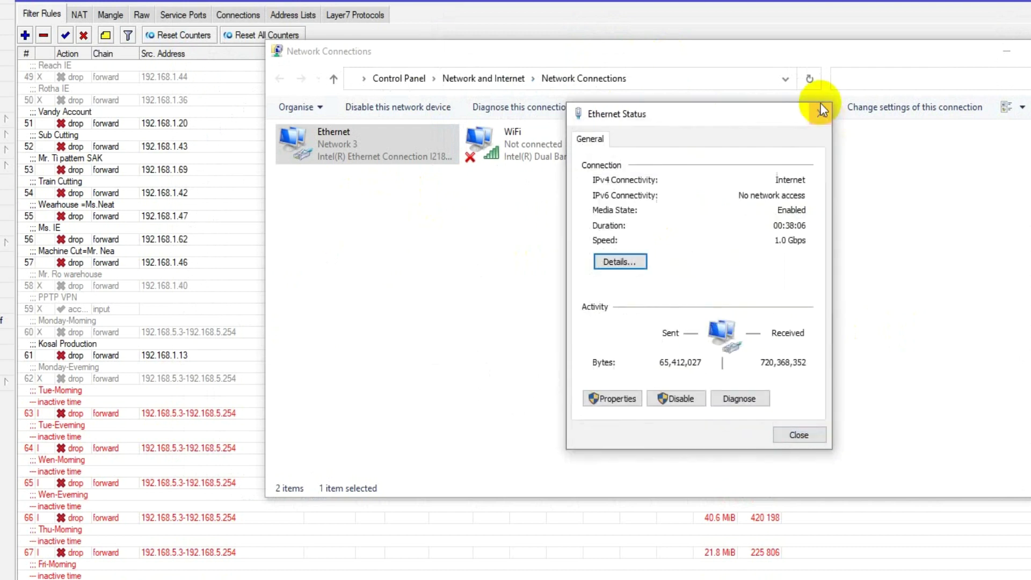
click(821, 112)
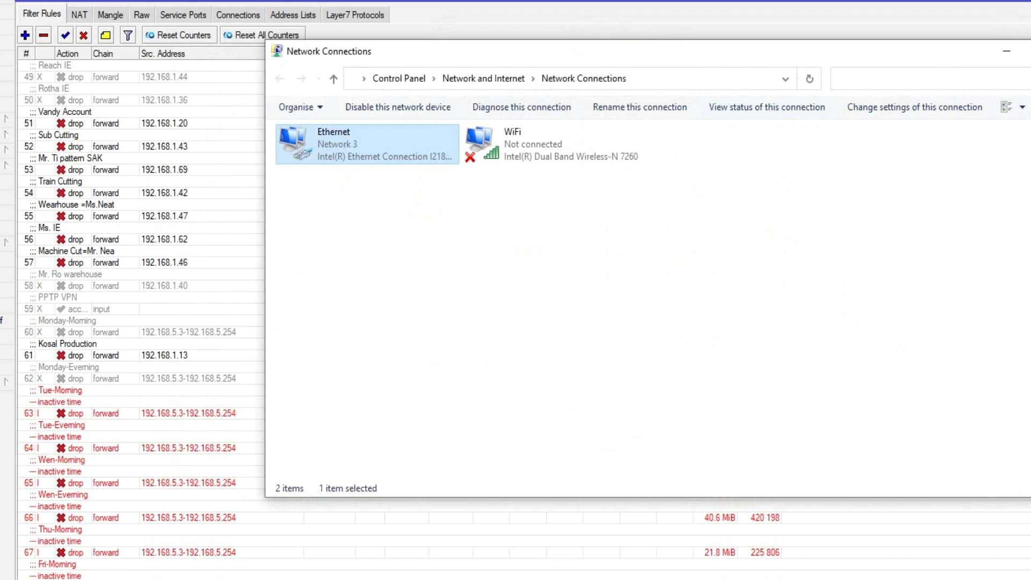
key(alt+Tab)
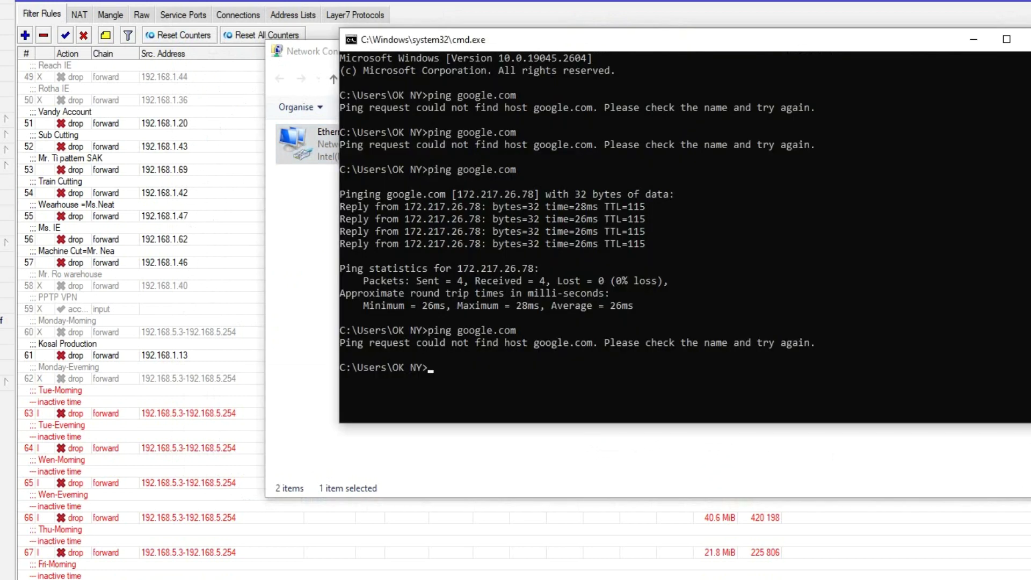
Step: Rerun ping google.com, getting 4 replies from 172.217.26.78 with 0% loss
key(Up)
key(Return)
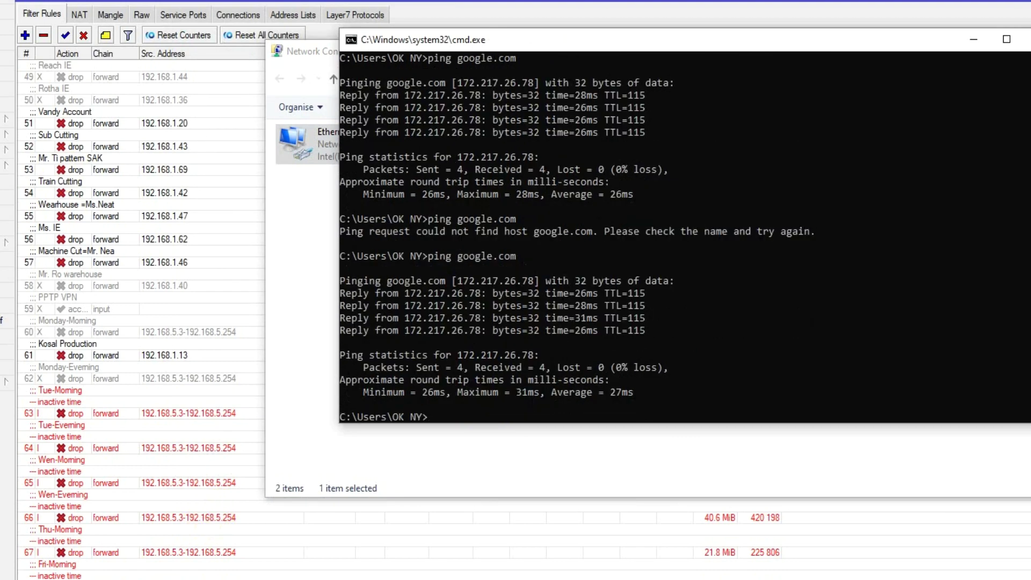
key(alt+Tab)
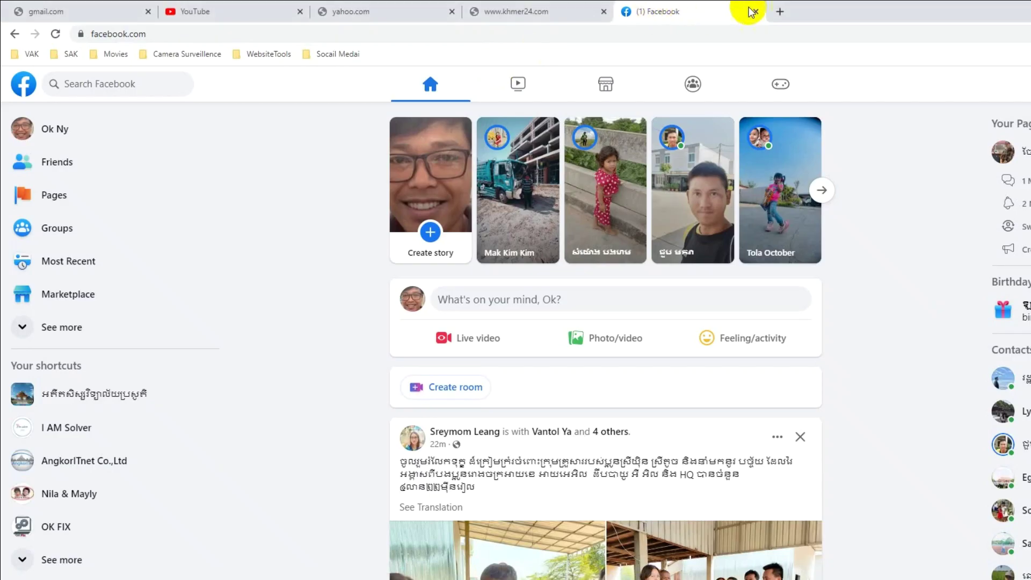
Step: Reload the yahoo.com and YouTube tabs in Chrome and close the khmer24.com tab
click(537, 11)
click(390, 11)
click(56, 34)
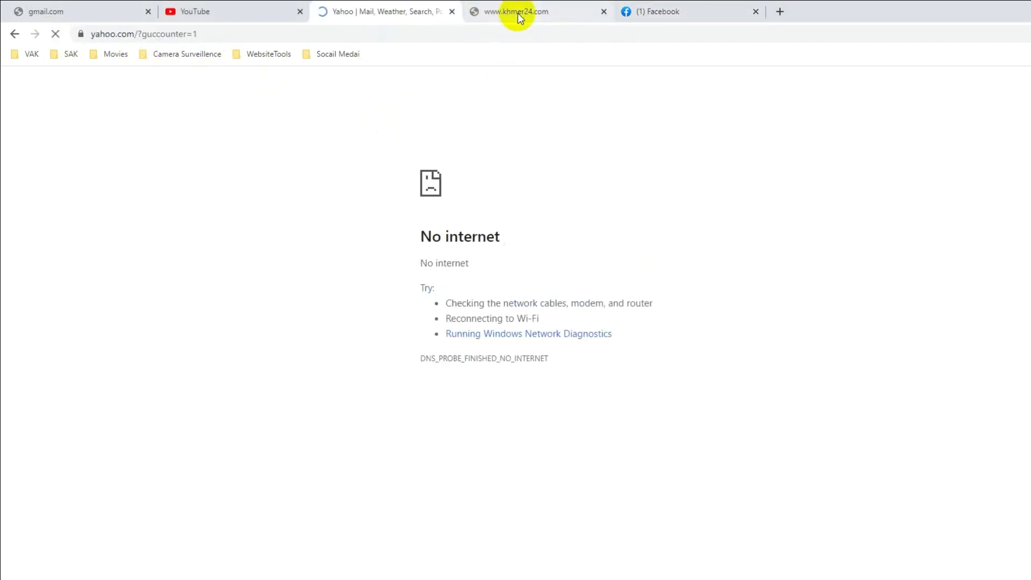
click(562, 10)
click(603, 11)
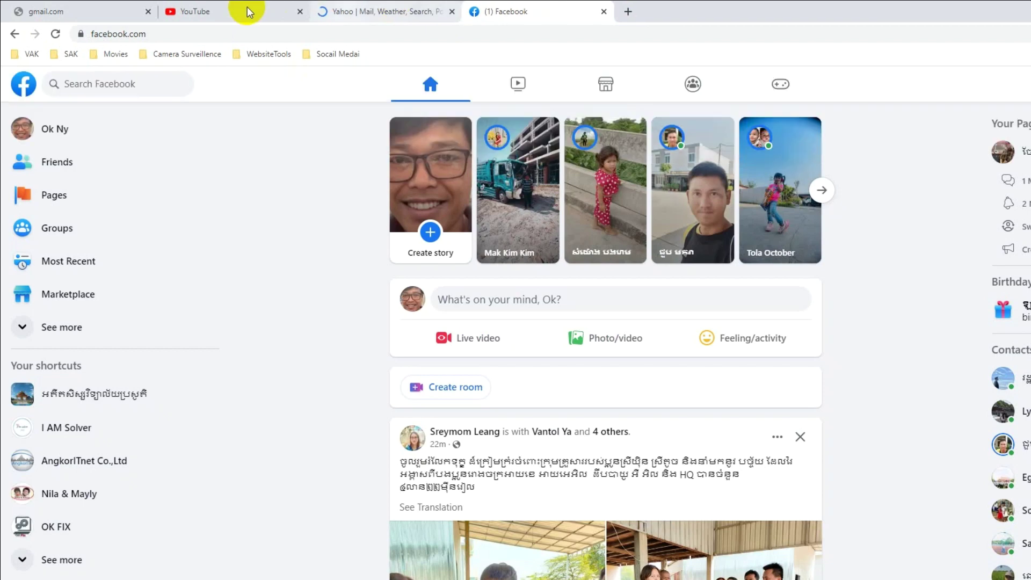
click(242, 11)
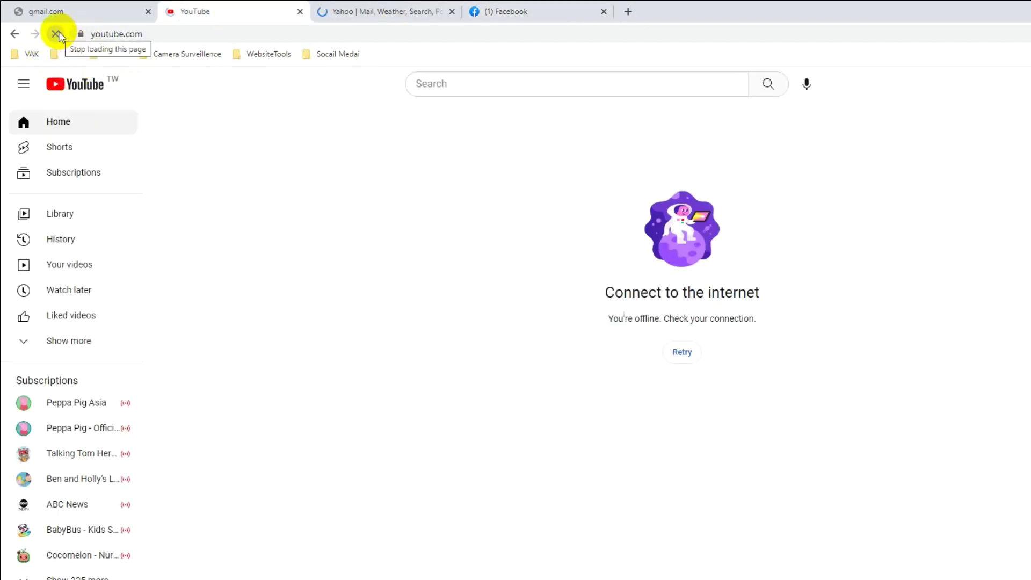
click(55, 33)
click(344, 9)
click(231, 11)
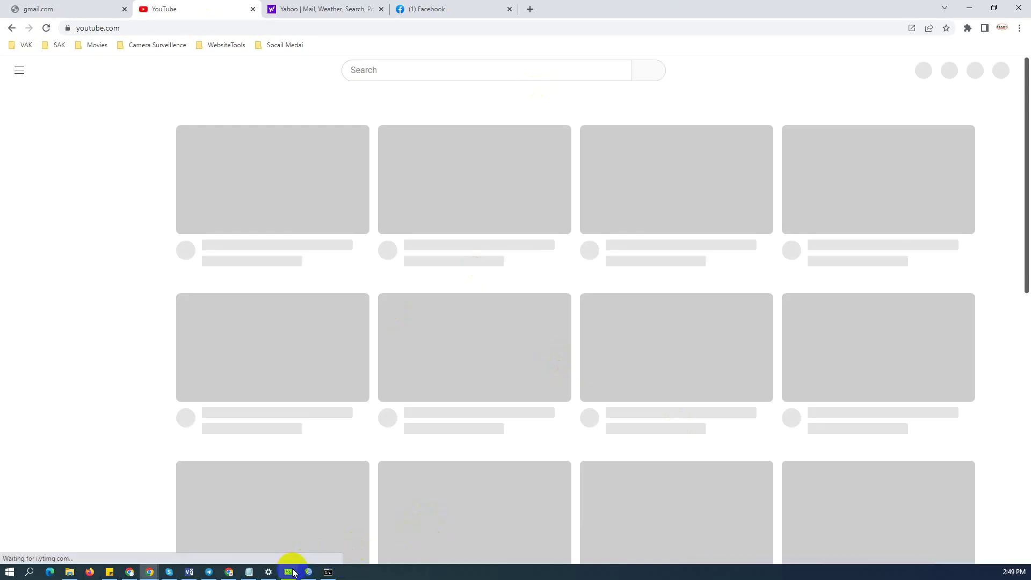
click(292, 572)
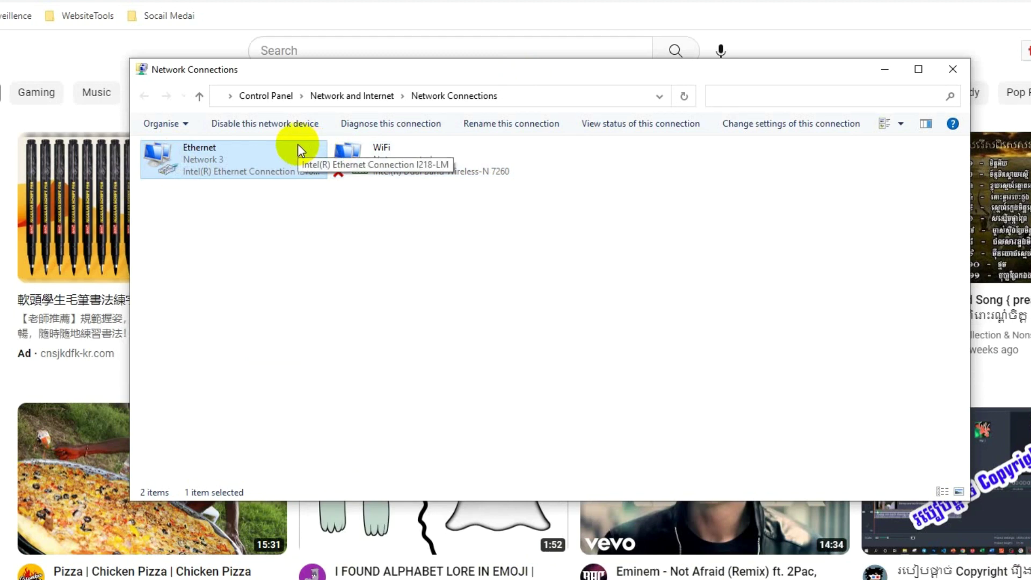
Step: Change the Ethernet IPv4 address's last octet to 10, giving 192.168.5.10
click(224, 194)
double_click(210, 154)
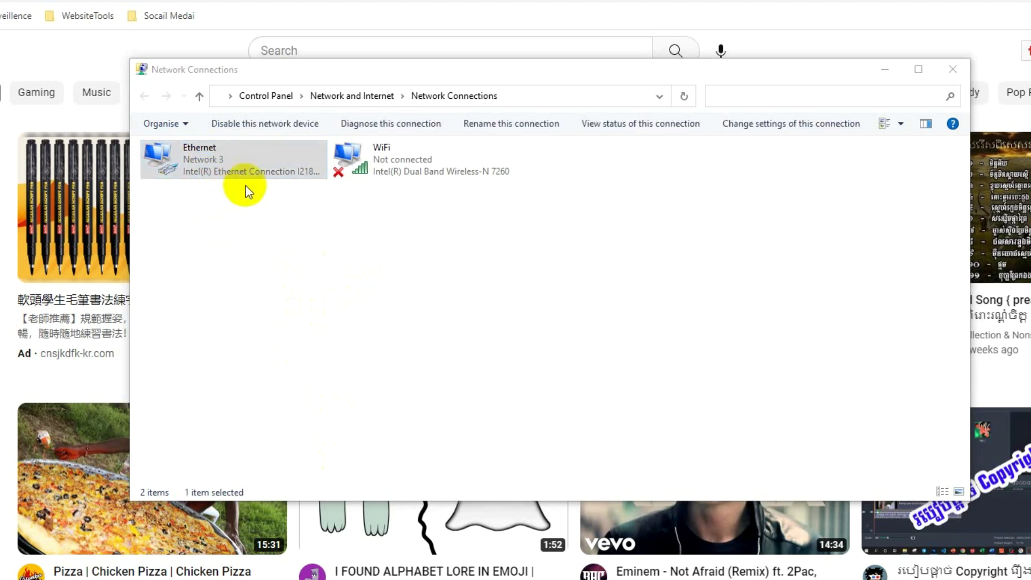
click(240, 167)
double_click(244, 139)
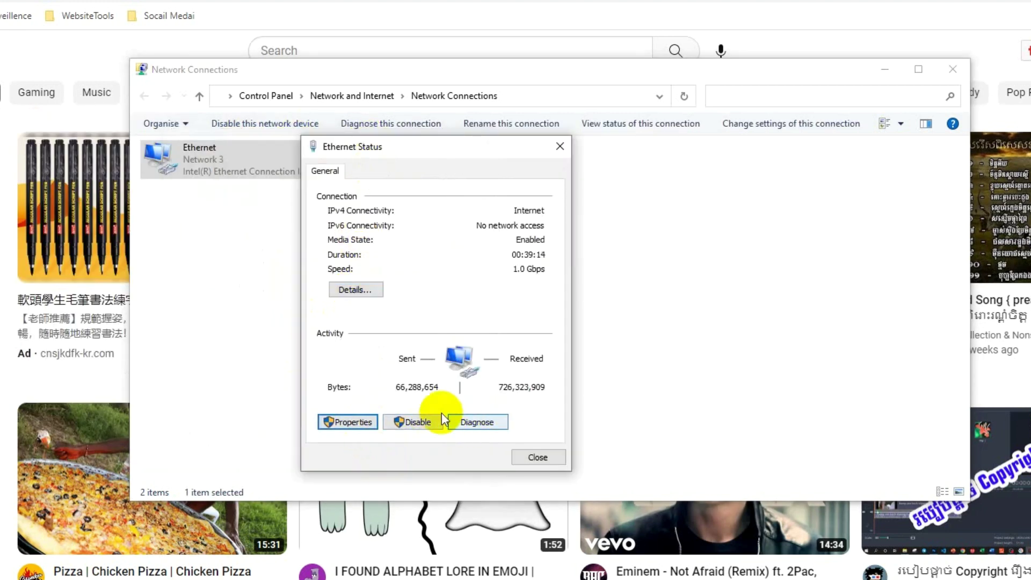
click(478, 319)
double_click(478, 318)
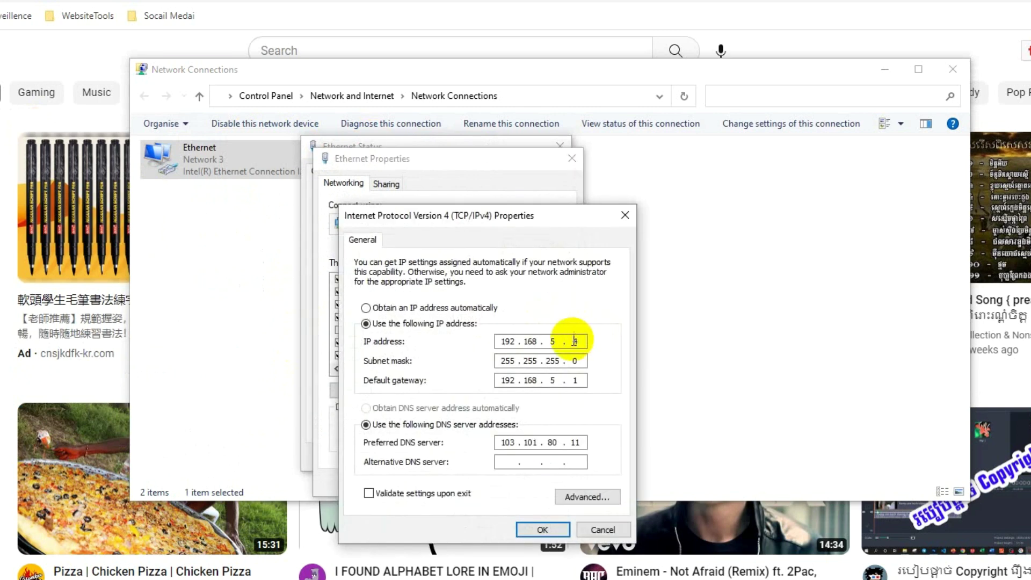
double_click(575, 341)
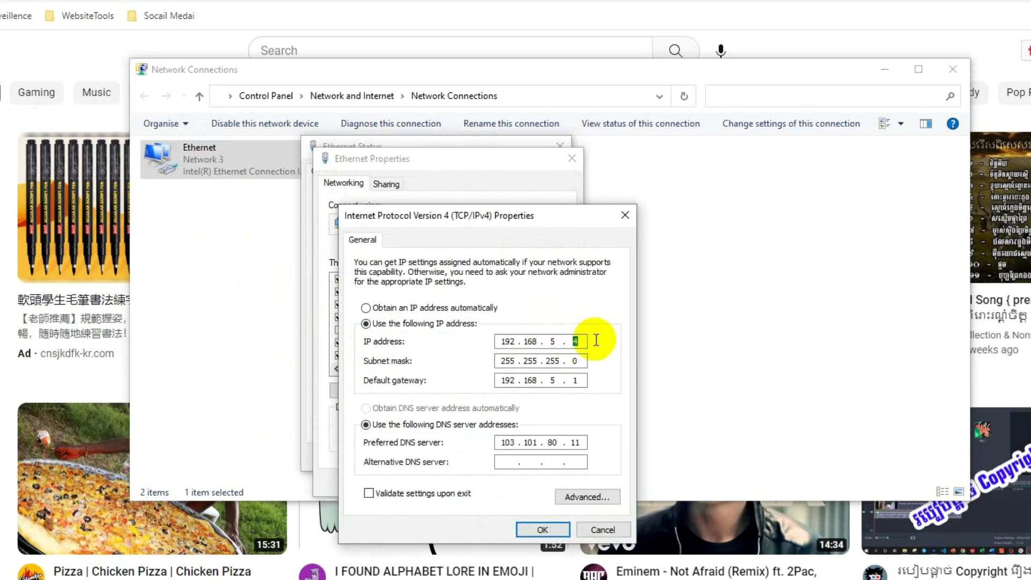
text(10)
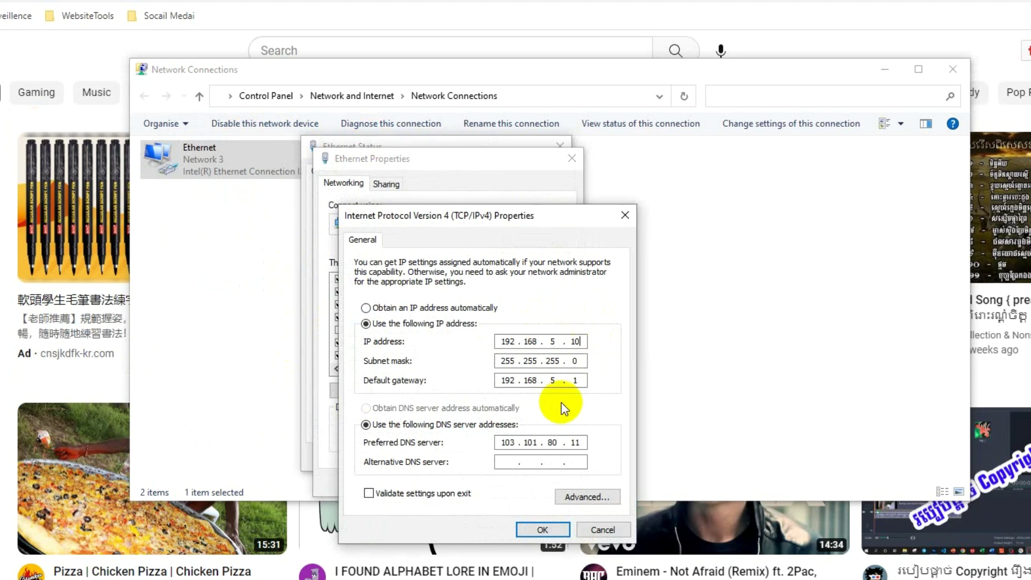
click(523, 529)
click(465, 481)
click(517, 454)
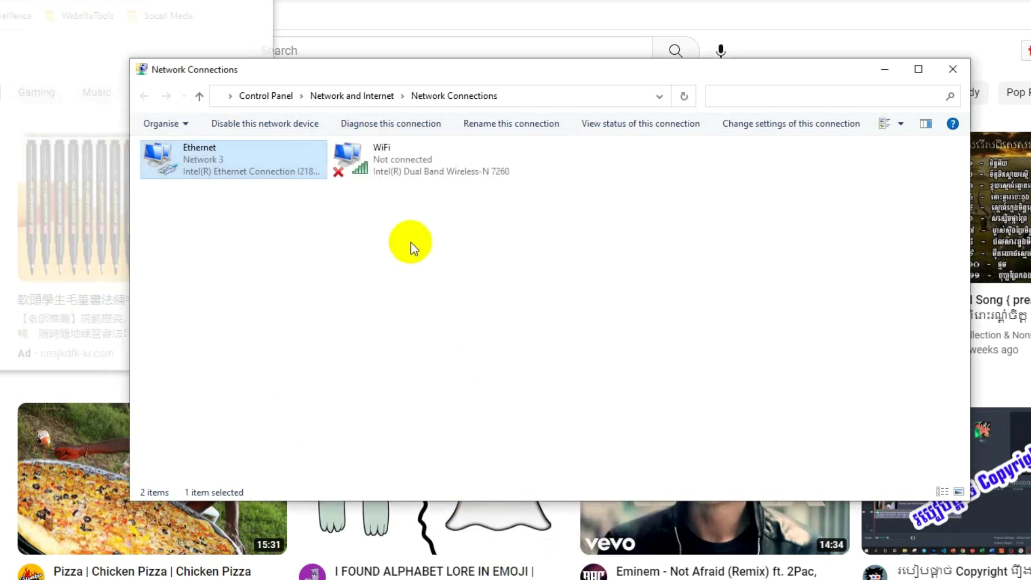